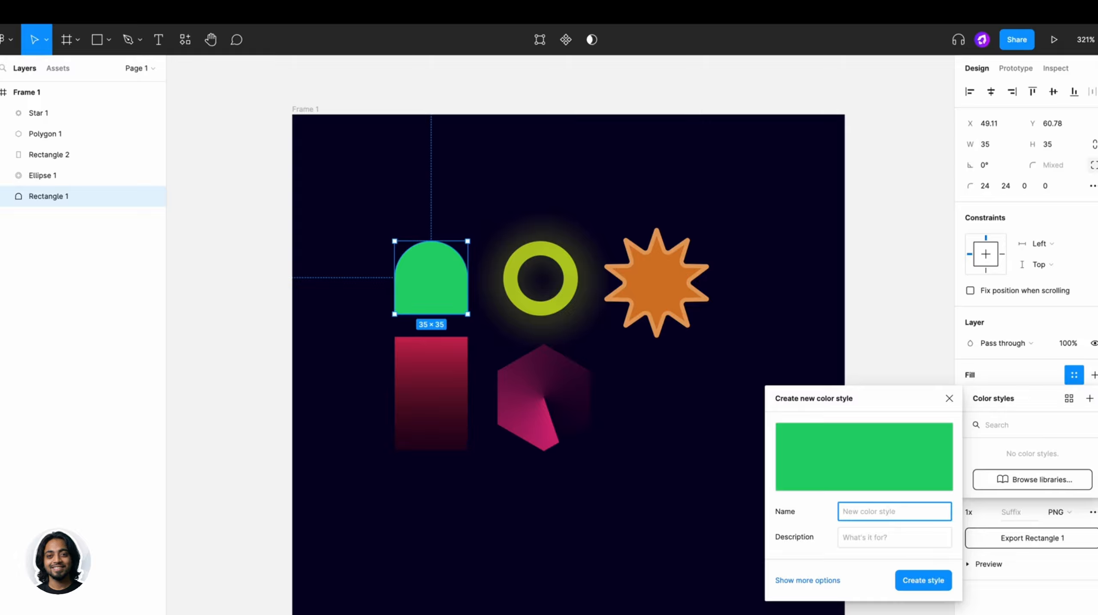
# Save the rounded rectangle's green fill as a color style named "Green" with the description "Testing".
pyautogui.write('Green')
pyautogui.click(865, 538)
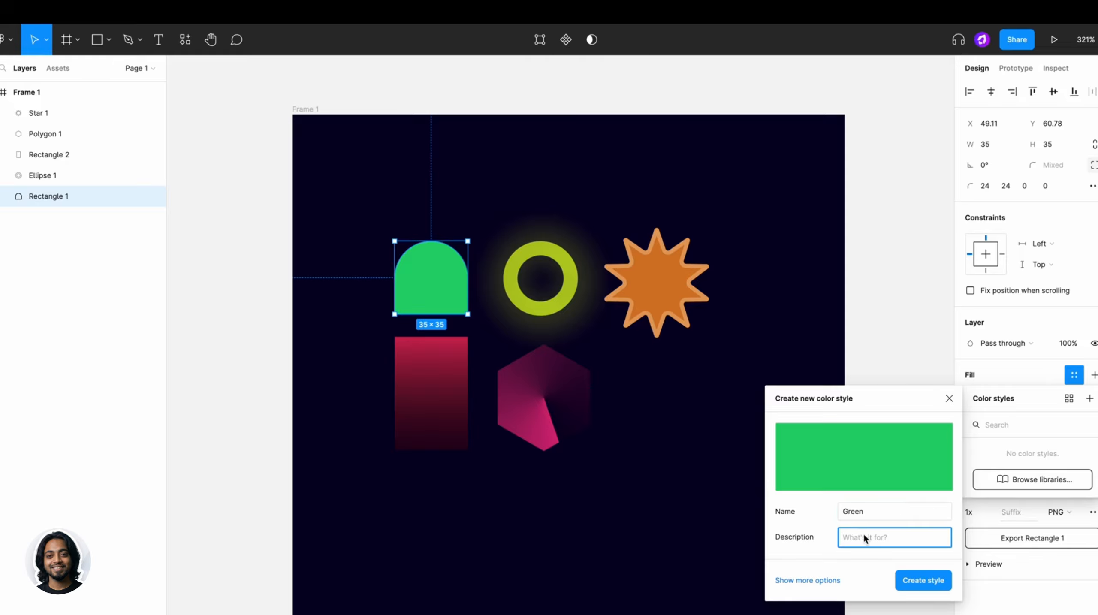
pyautogui.write('Testing')
pyautogui.click(810, 580)
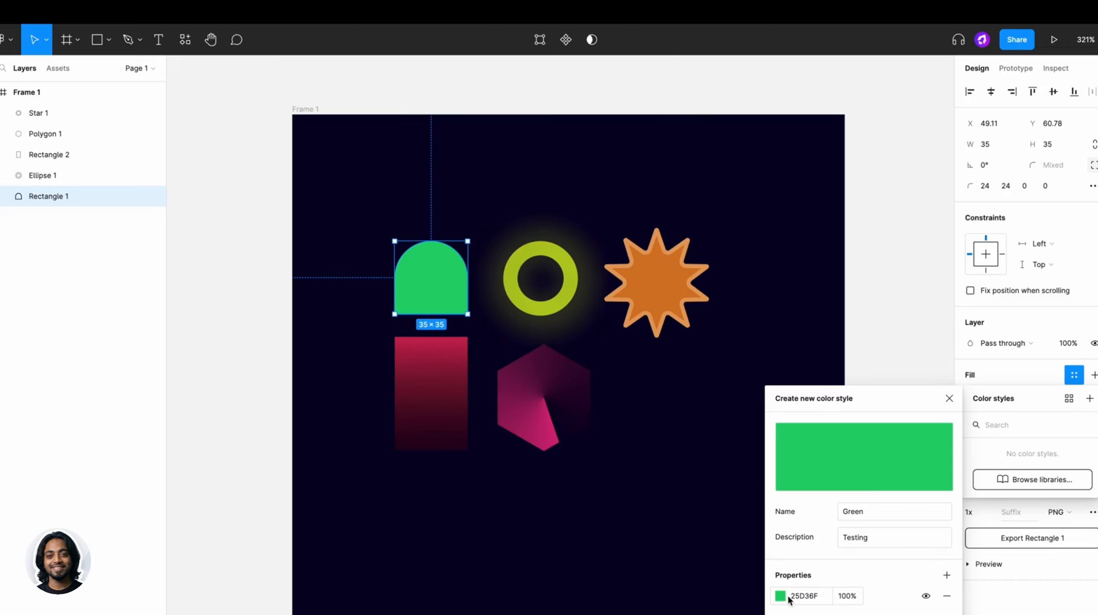
pyautogui.press('Return')
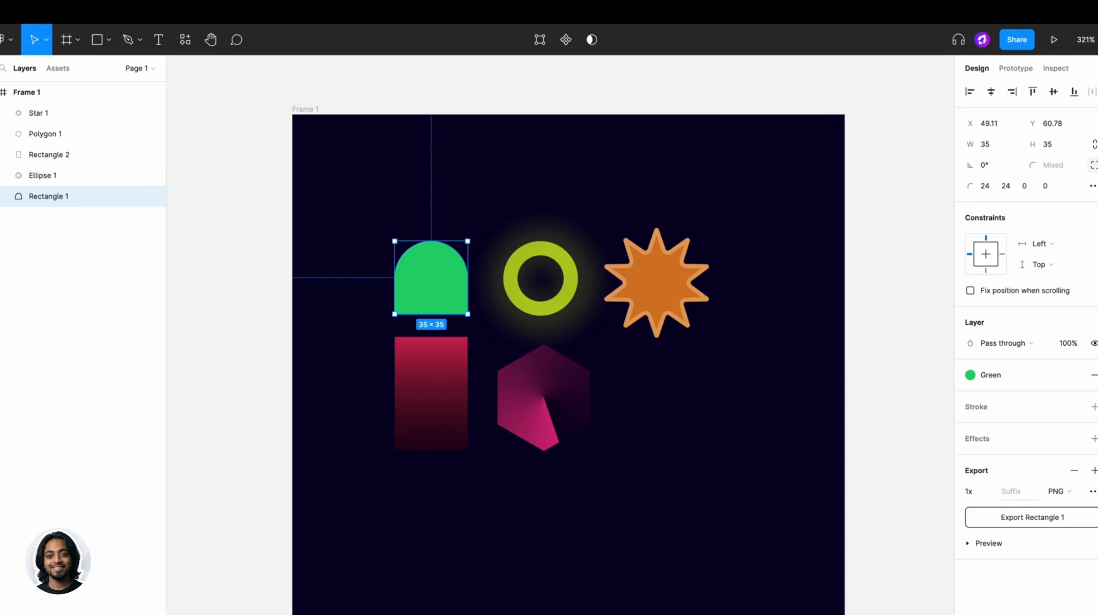
pyautogui.click(867, 558)
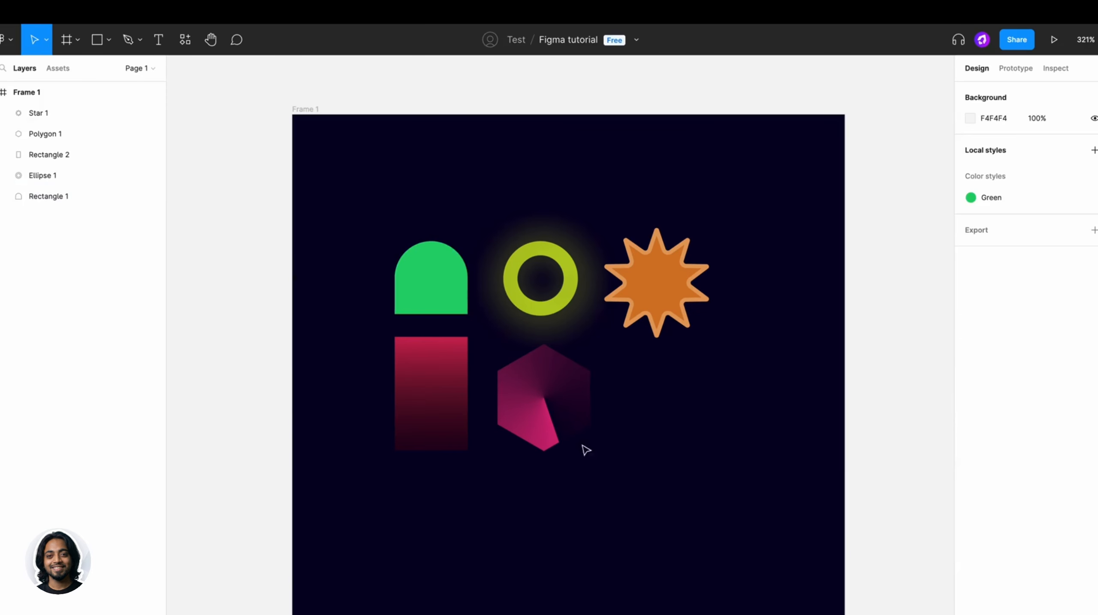
# Draw three circles of about 35 × 35 in a row below the existing shapes in Frame 1.
pyautogui.click(111, 41)
pyautogui.click(98, 117)
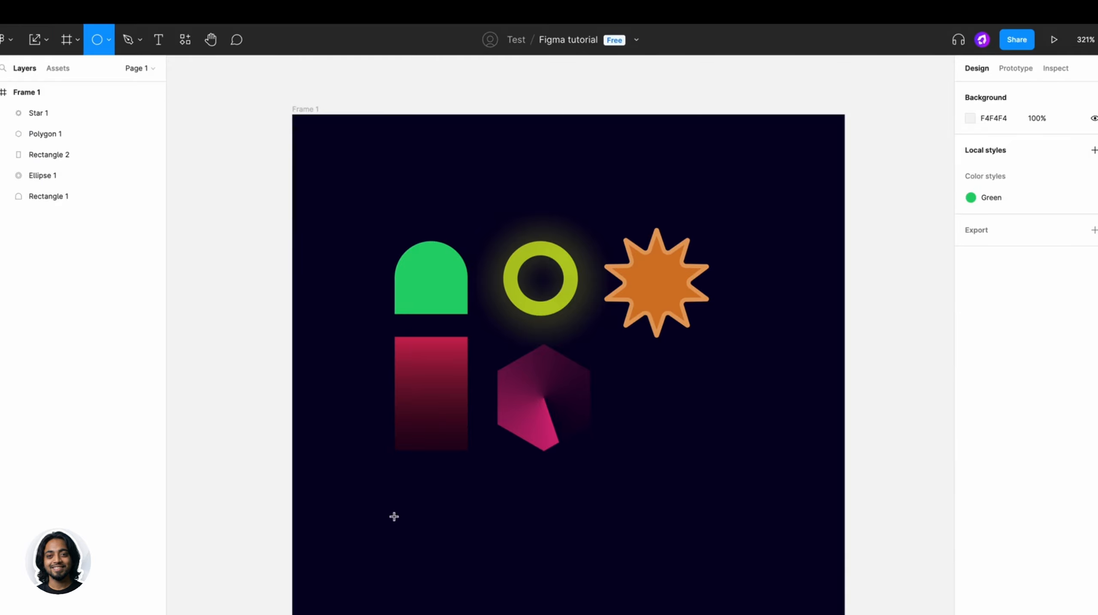
pyautogui.moveTo(394, 517)
pyautogui.mouseDown()
pyautogui.moveTo(467, 589)
pyautogui.moveTo(503, 577)
pyautogui.moveTo(668, 577)
pyautogui.mouseUp()
pyautogui.click(770, 515)
# Apply the Green color style to the fill of all three circles.
pyautogui.moveTo(792, 515); pyautogui.dragTo(360, 592)
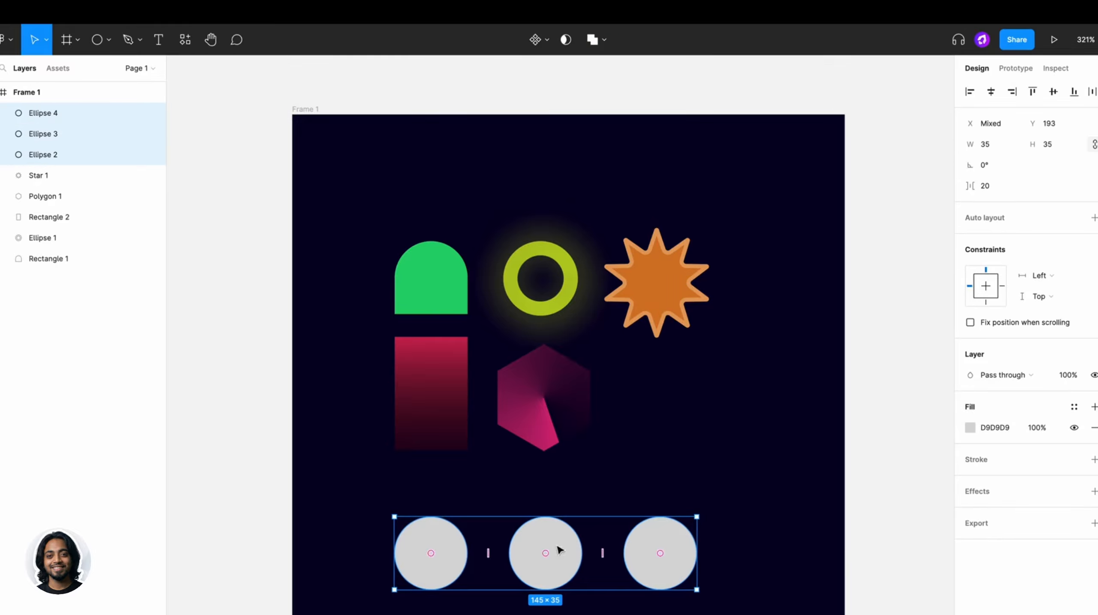
pyautogui.click(1074, 406)
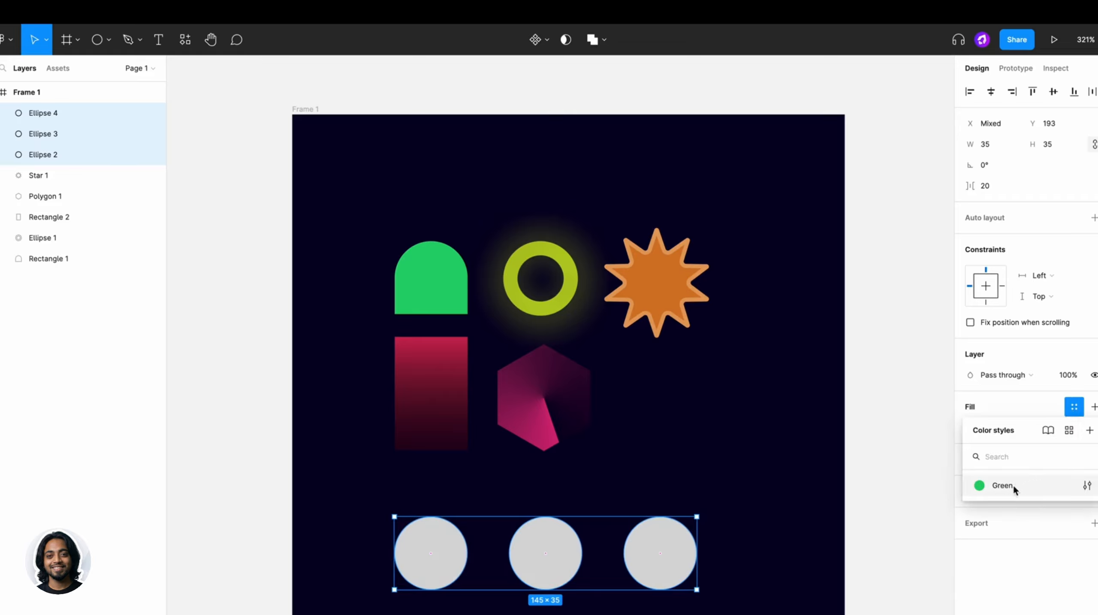
pyautogui.click(997, 487)
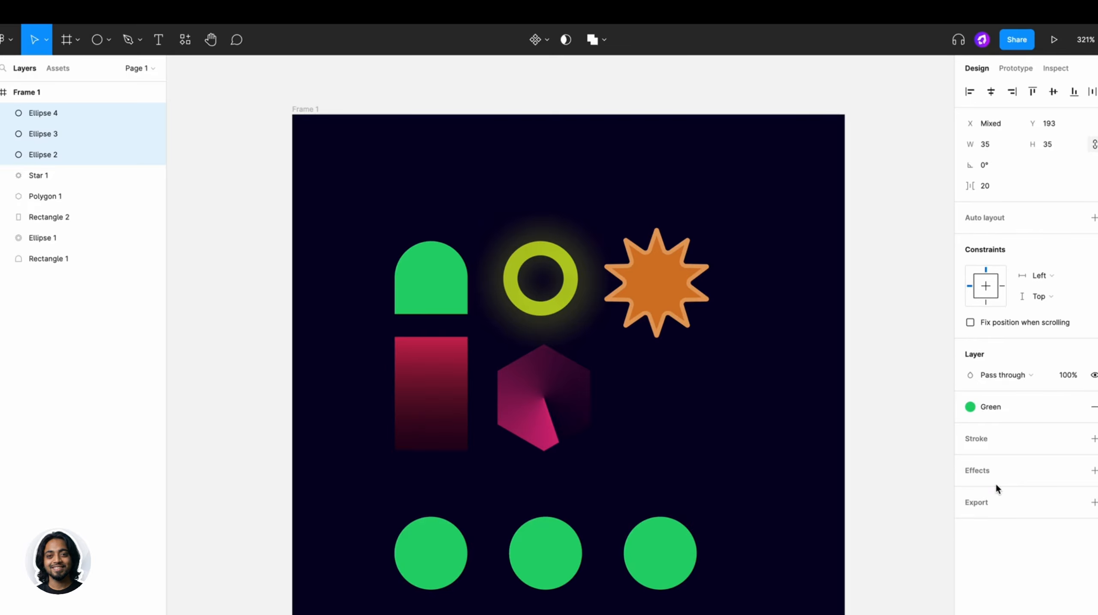
pyautogui.click(869, 450)
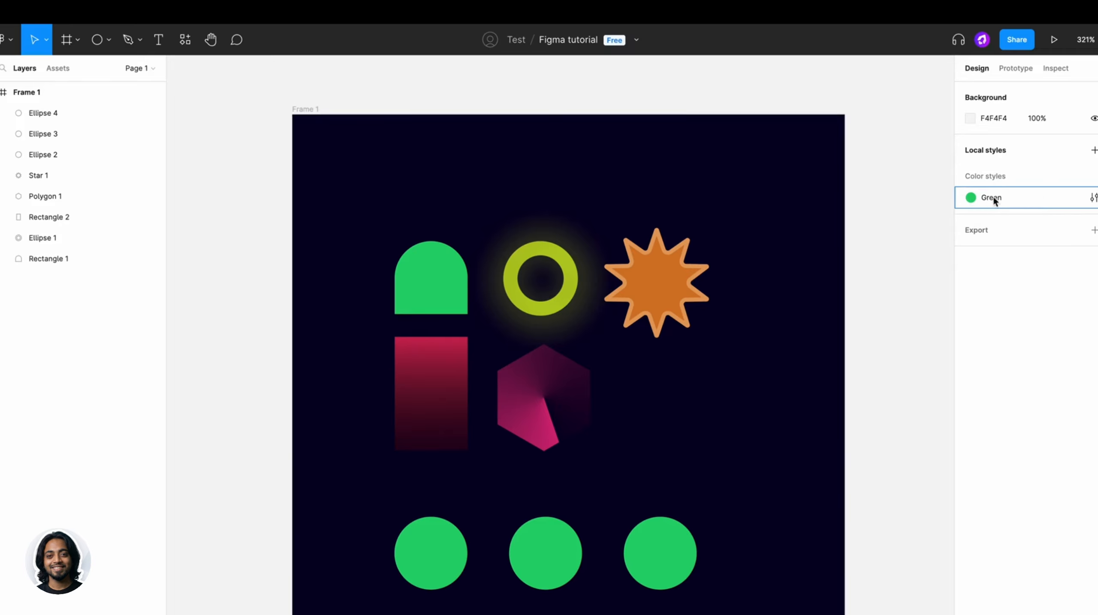
# Edit the Green color style by recoloring it to purple 9C25D3 and shifting its hue back to green.
pyautogui.click(1093, 198)
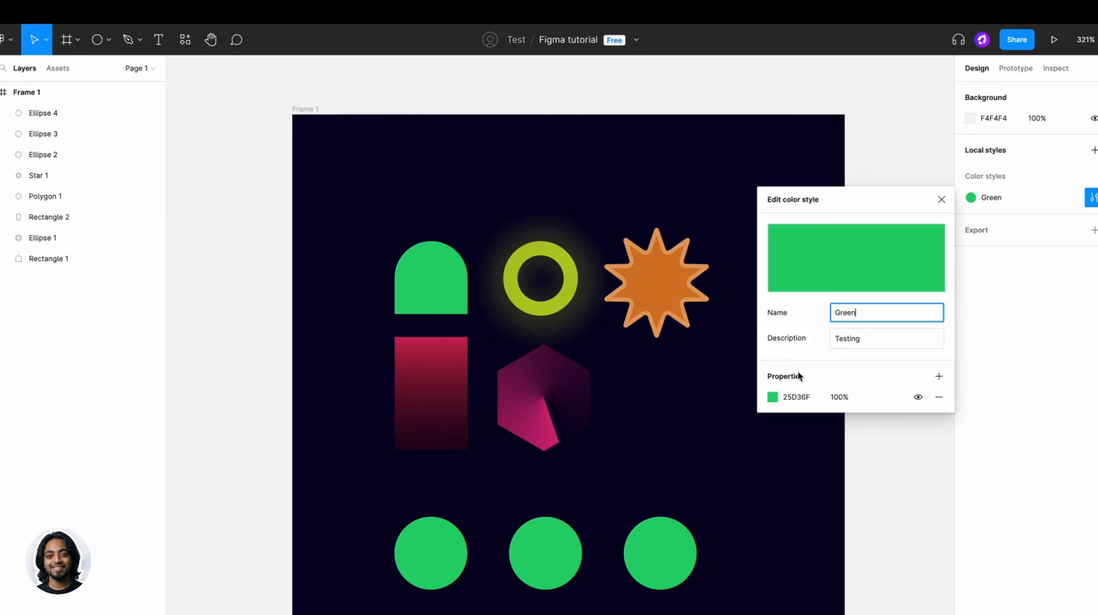
pyautogui.click(776, 394)
pyautogui.moveTo(712, 382); pyautogui.dragTo(880, 284)
pyautogui.moveTo(903, 471)
pyautogui.mouseDown()
pyautogui.moveTo(924, 469)
pyautogui.moveTo(872, 469)
pyautogui.moveTo(904, 471)
pyautogui.mouseUp()
pyautogui.click(927, 286)
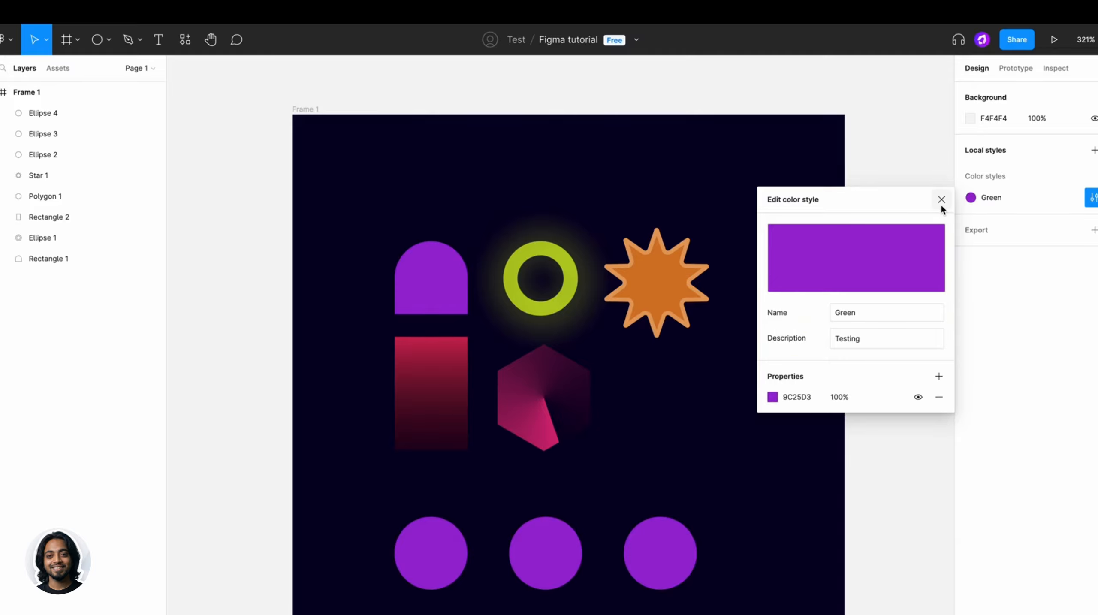
pyautogui.click(773, 397)
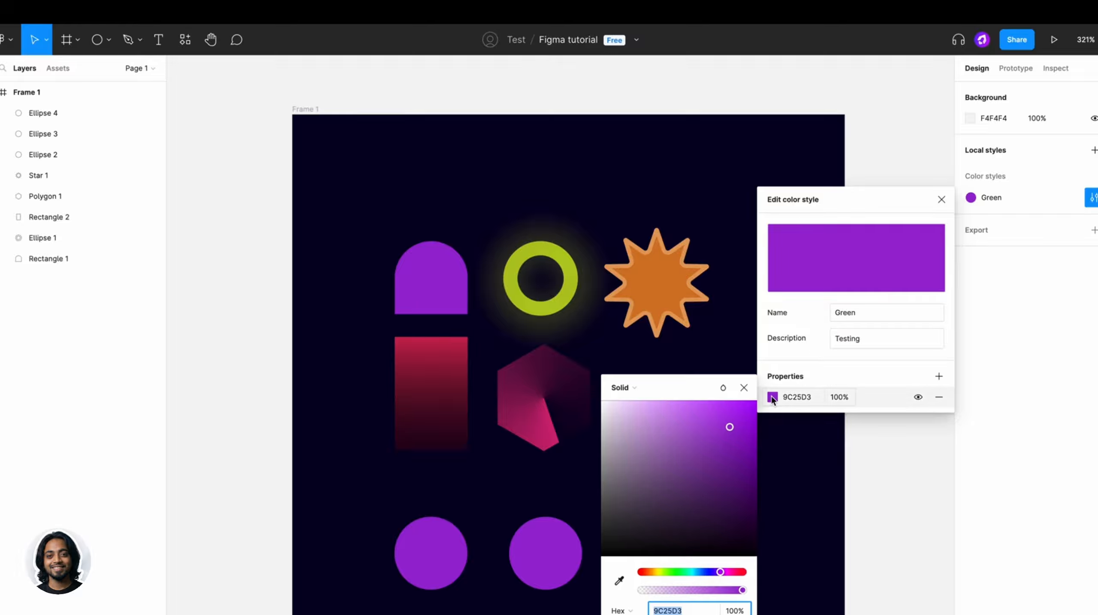
pyautogui.moveTo(723, 573); pyautogui.dragTo(683, 580)
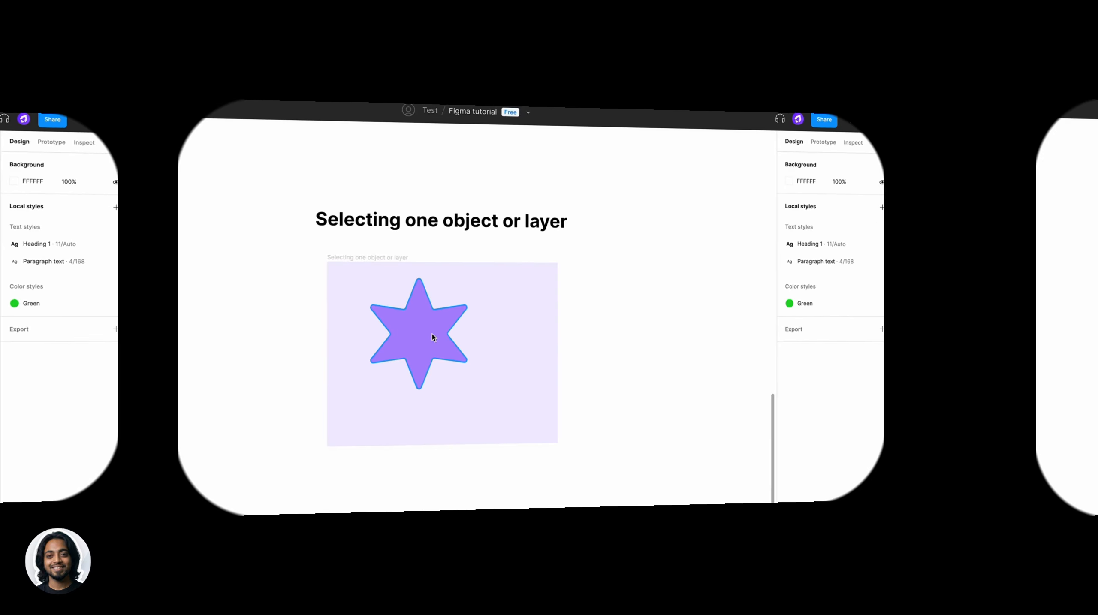
# Align the star within its frame to the left, horizontal center, vertical center, top and finally bottom.
pyautogui.click(261, 333)
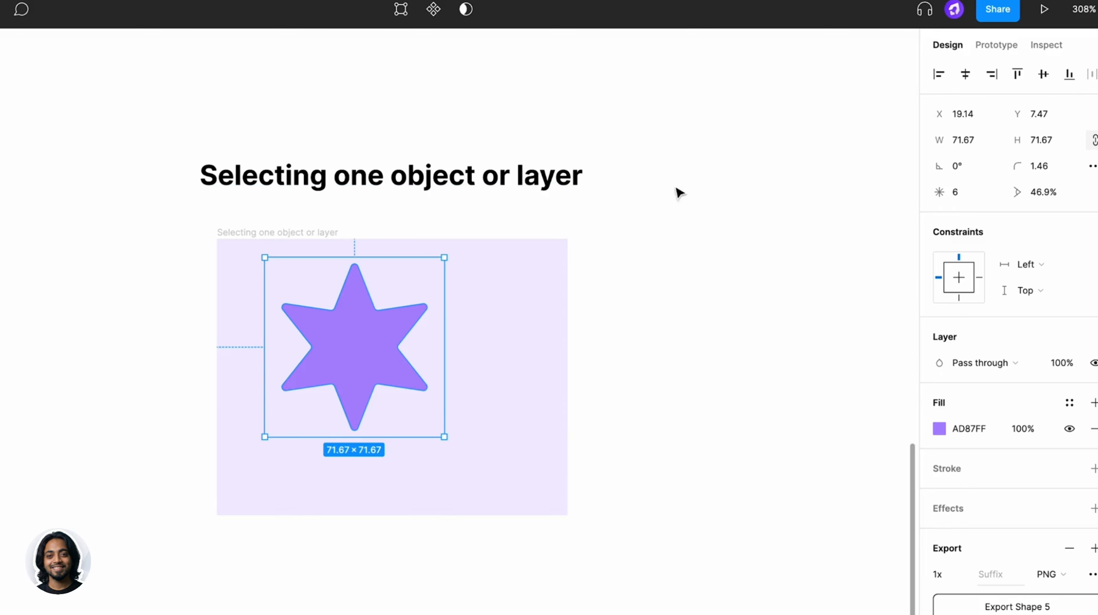
pyautogui.click(940, 74)
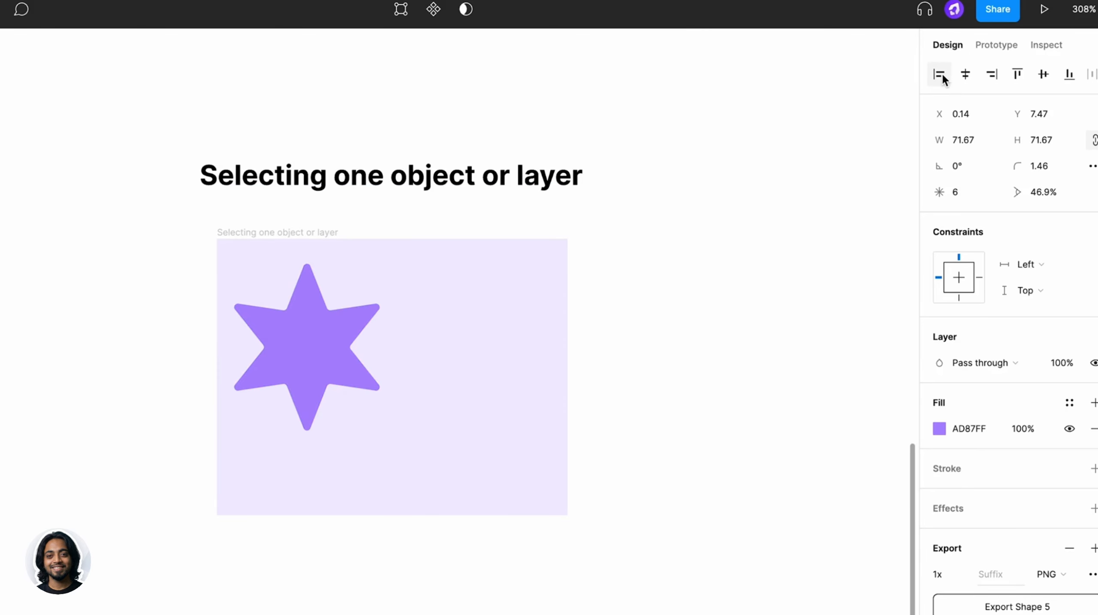
pyautogui.click(968, 76)
pyautogui.click(1040, 77)
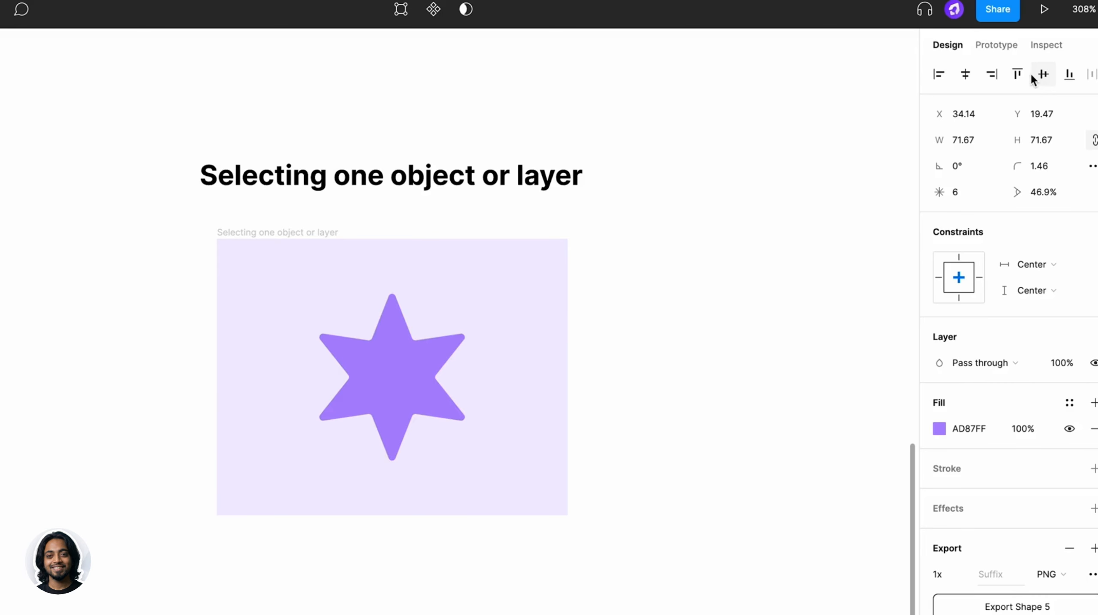
pyautogui.click(1017, 75)
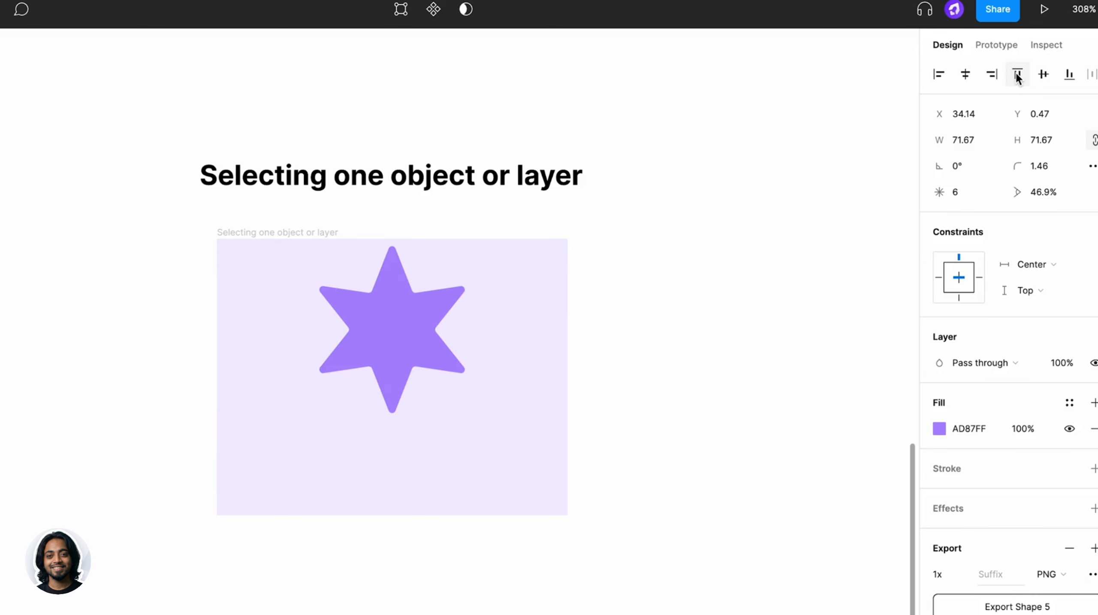
pyautogui.click(1060, 80)
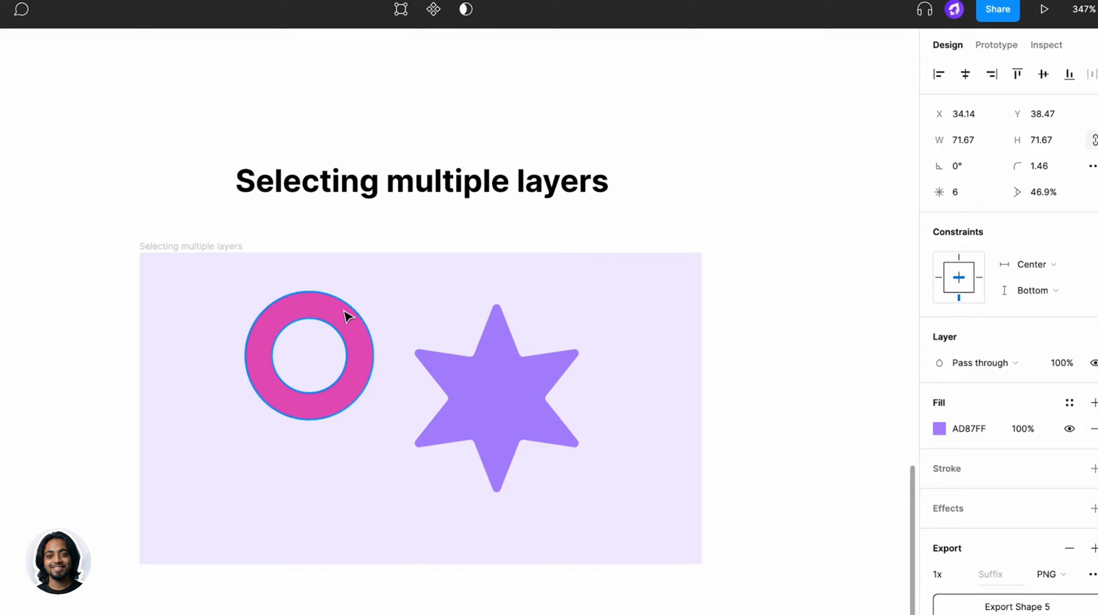
# Align the pink ring and the purple star together by their left edges, horizontal centers and tops.
pyautogui.click(345, 314)
pyautogui.keyDown('shift'); pyautogui.click(502, 380); pyautogui.keyUp('shift')
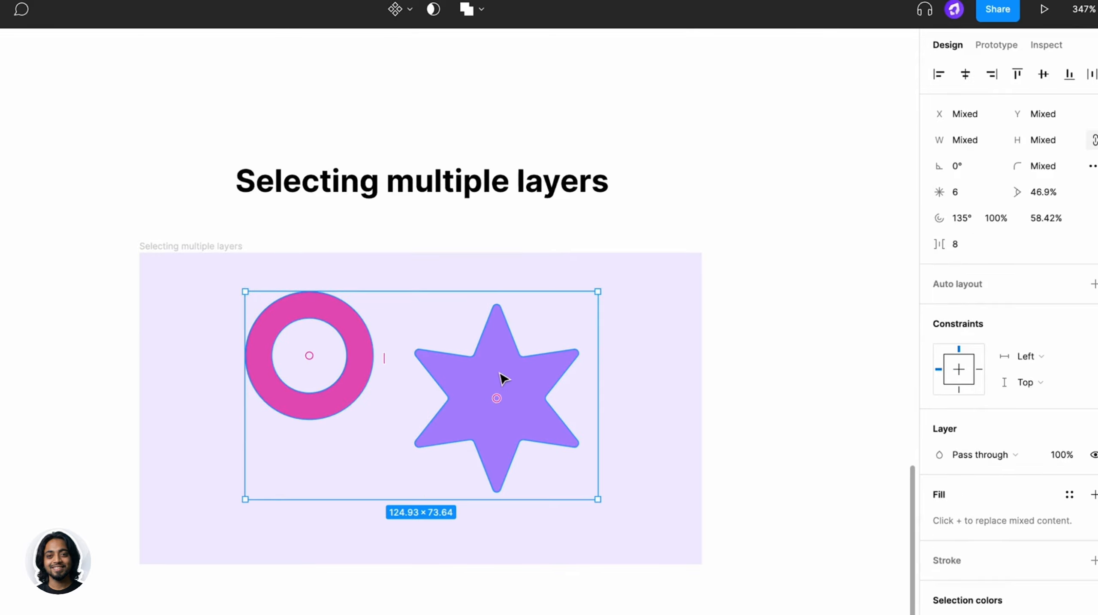
pyautogui.click(940, 75)
pyautogui.click(966, 76)
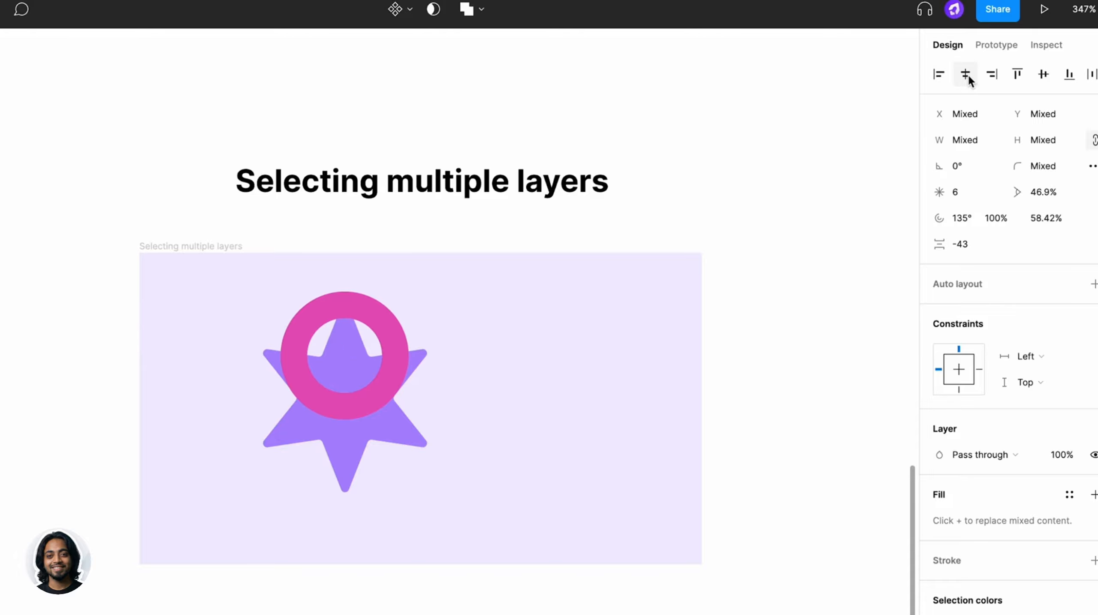
pyautogui.click(1017, 75)
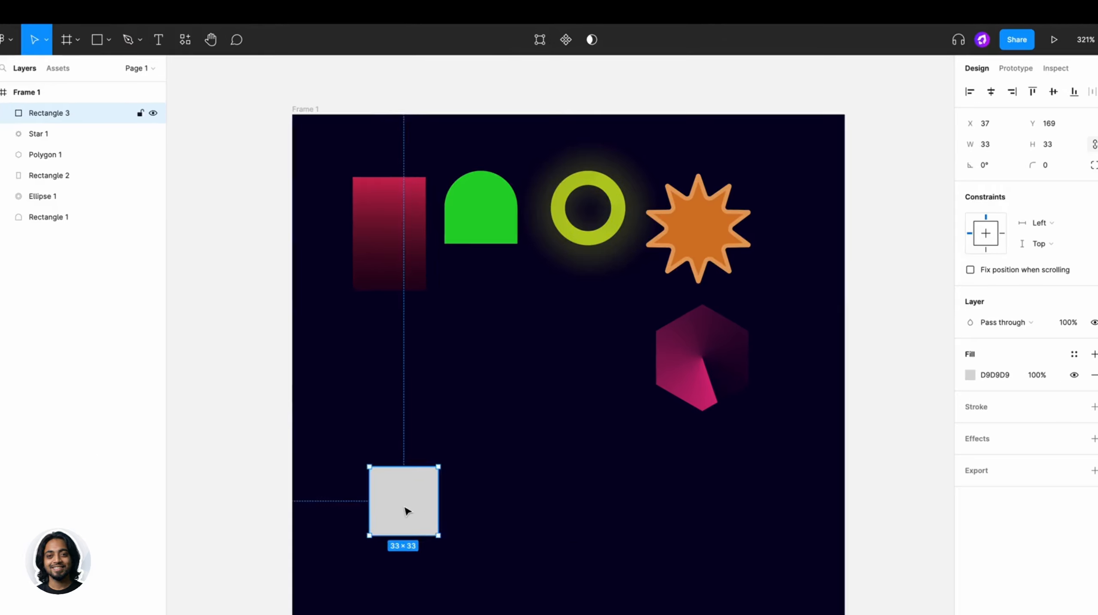
# Duplicate the 33 × 33 grey square twice into a row and fill the last copy with pink sampled from the hexagon.
pyautogui.moveTo(407, 510); pyautogui.dragTo(588, 500)
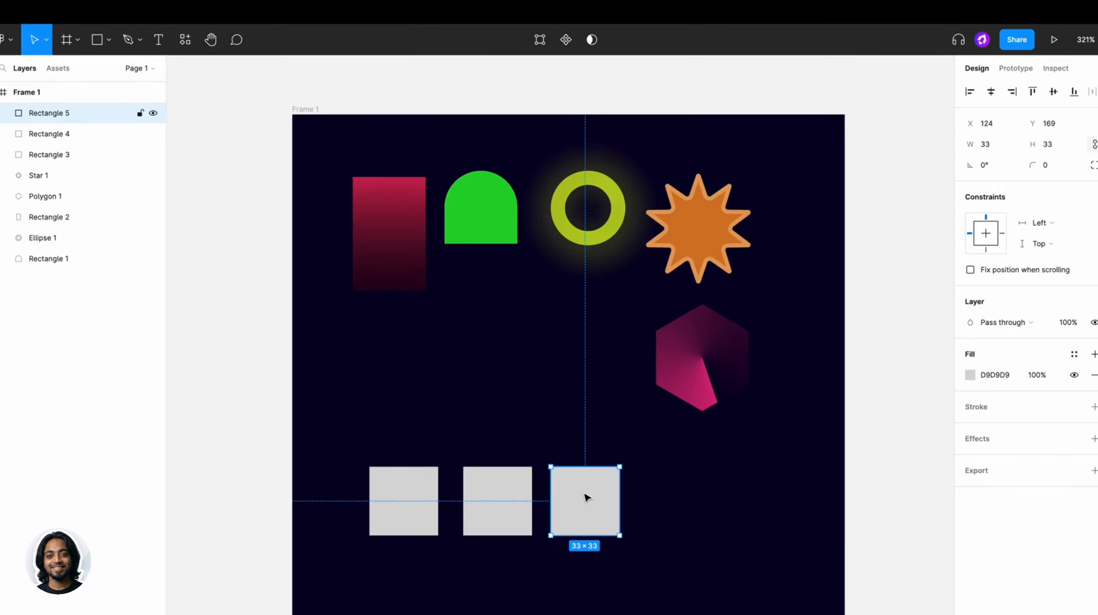
pyautogui.click(970, 375)
pyautogui.click(820, 570)
pyautogui.click(706, 396)
# Fill the middle square with the ring's yellow-green (BBD325) and the first square with the star's orange (D37925).
pyautogui.click(498, 501)
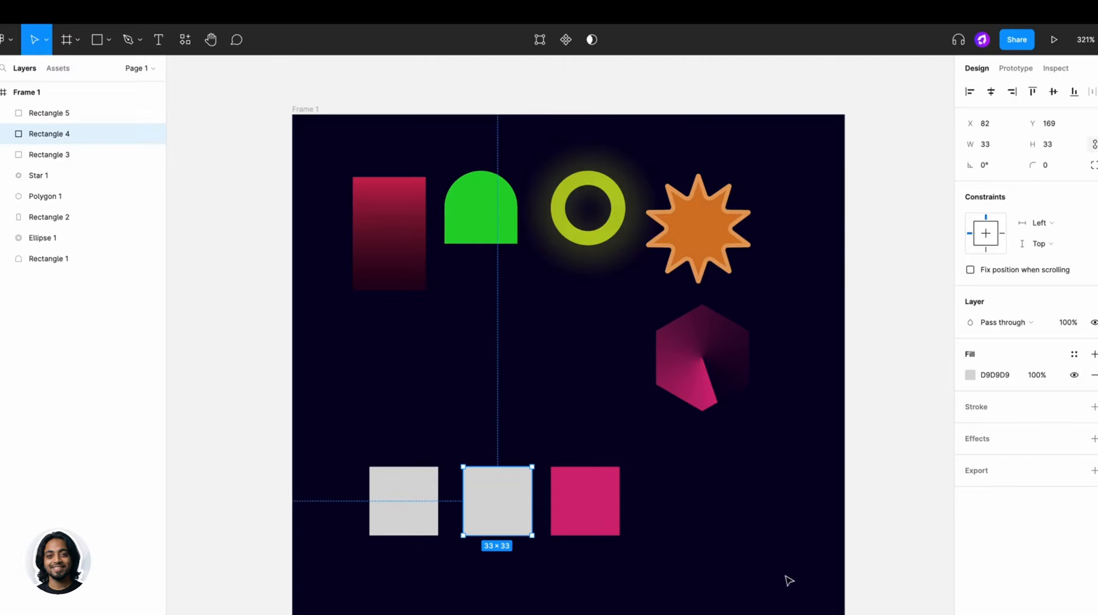
pyautogui.click(971, 375)
pyautogui.click(587, 238)
pyautogui.click(424, 517)
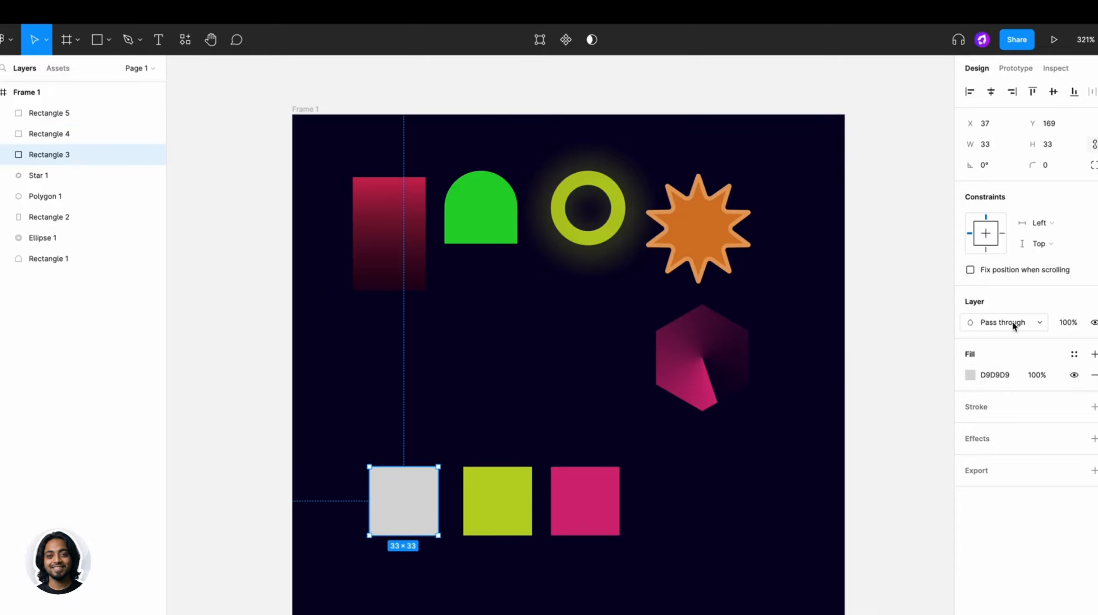
pyautogui.click(970, 374)
pyautogui.click(817, 571)
pyautogui.click(698, 239)
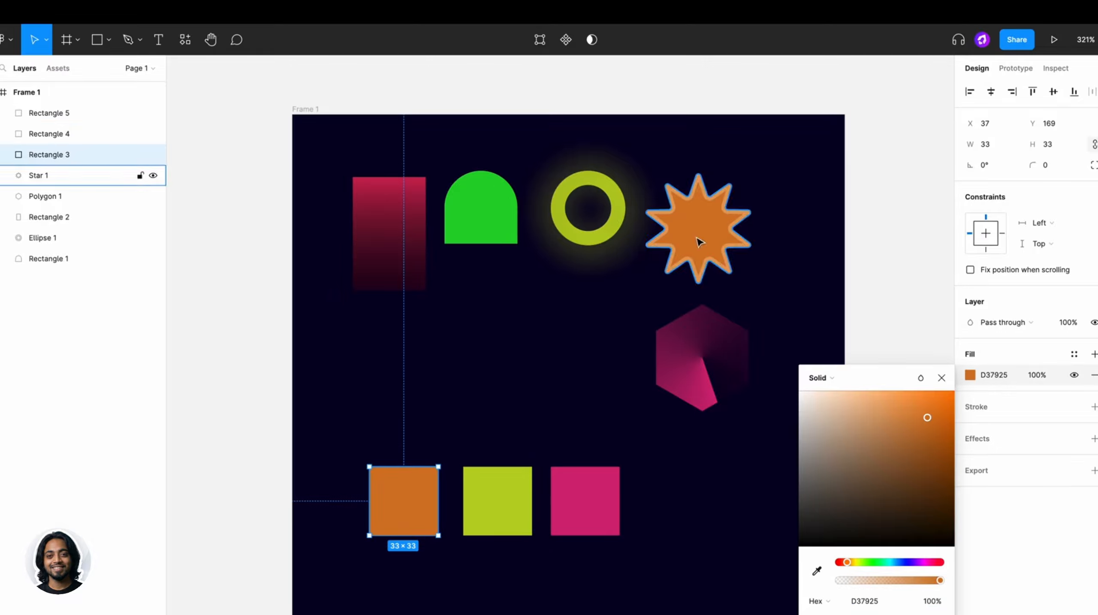
# Stagger the squares by moving the pink one down and the yellow-green one up to Y 136.
pyautogui.click(635, 487)
pyautogui.moveTo(602, 500); pyautogui.dragTo(603, 545)
pyautogui.moveTo(498, 503); pyautogui.dragTo(499, 434)
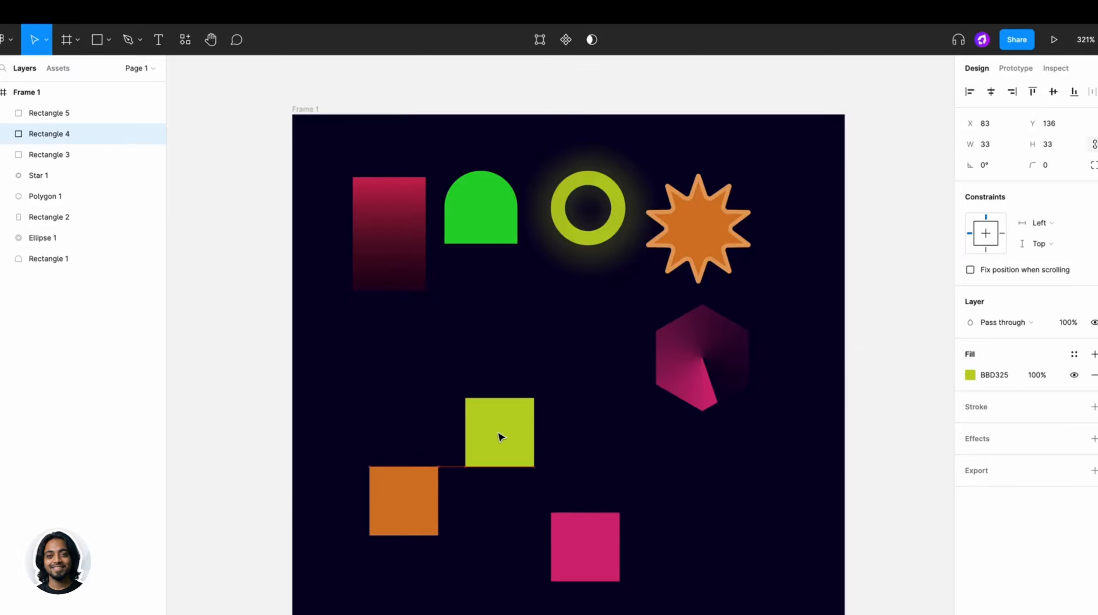
# Select the orange, yellow-green and pink squares together.
pyautogui.click(431, 486)
pyautogui.keyDown('shift'); pyautogui.click(491, 453); pyautogui.keyUp('shift')
pyautogui.keyDown('shift'); pyautogui.click(568, 541); pyautogui.keyUp('shift')
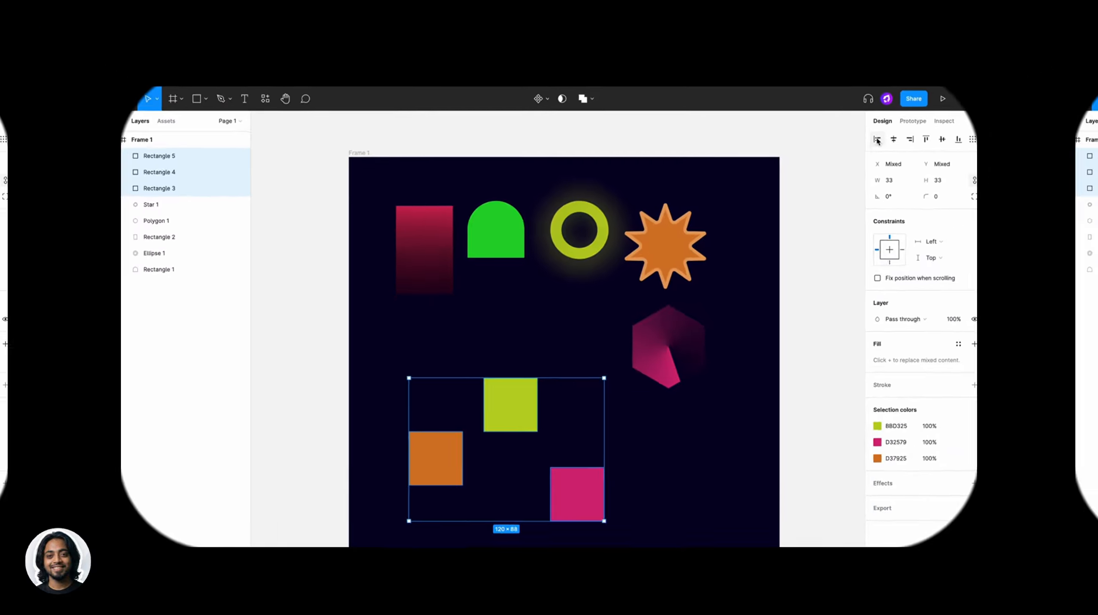
# Try aligning the three squares by left edges, horizontal centers and right edges, undoing each alignment.
pyautogui.click(877, 140)
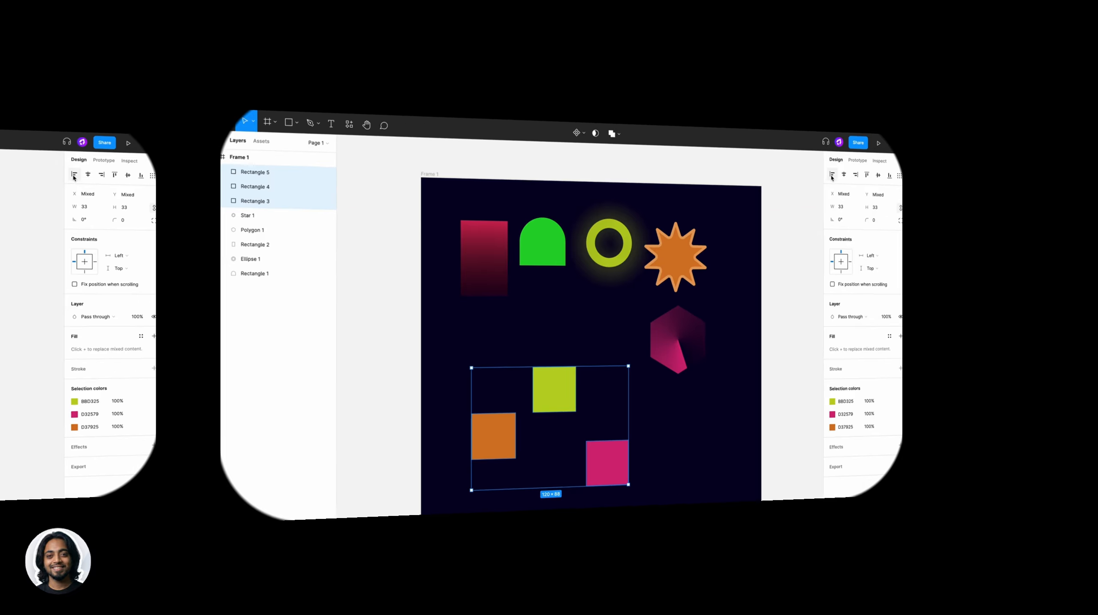
pyautogui.click(860, 155)
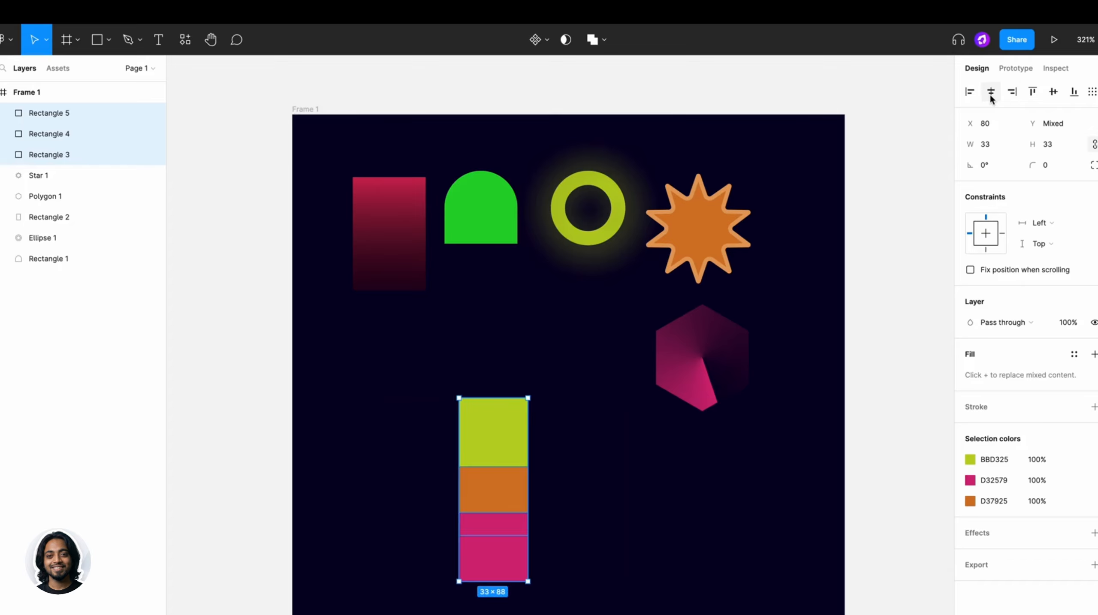
pyautogui.hotkey('ctrl', 'z')
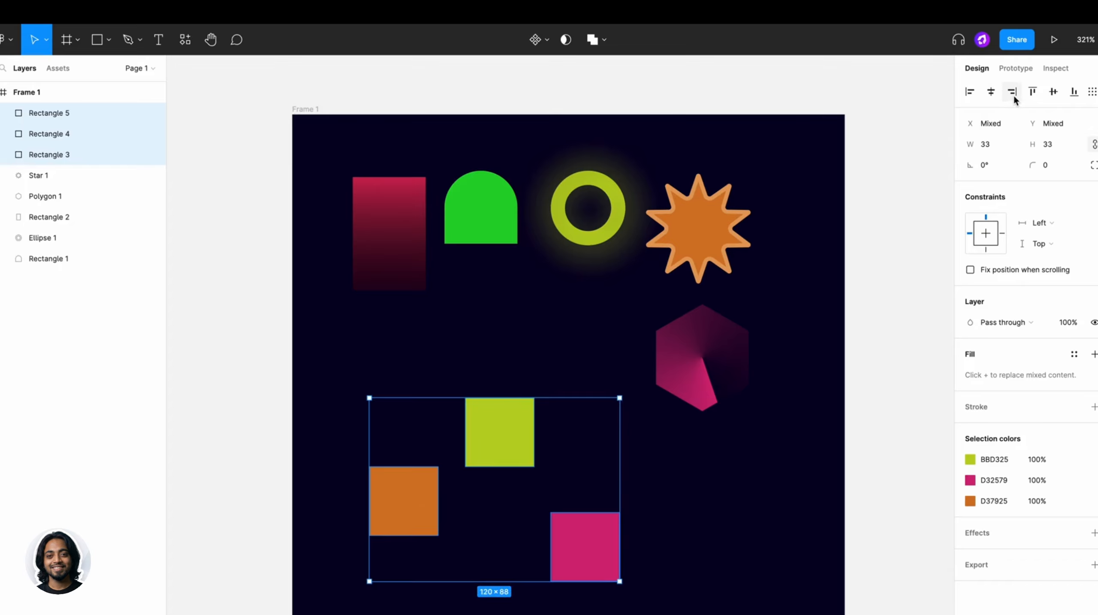
pyautogui.click(1012, 93)
pyautogui.hotkey('ctrl', 'z')
# Try aligning the three squares by top edges, vertical centers and bottom edges, undoing each alignment.
pyautogui.click(1031, 93)
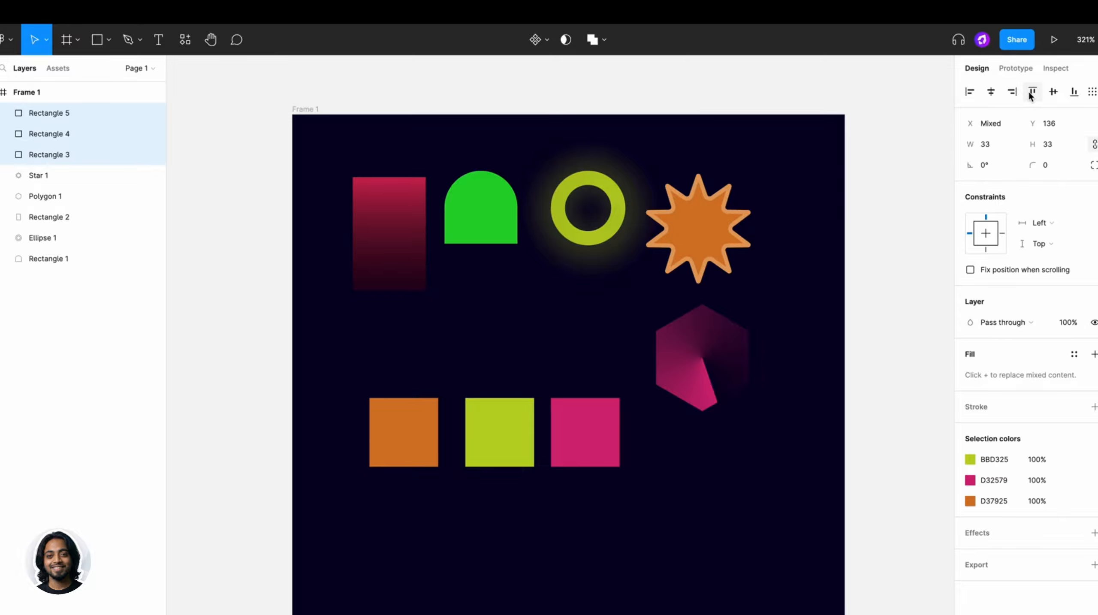
pyautogui.hotkey('ctrl', 'z')
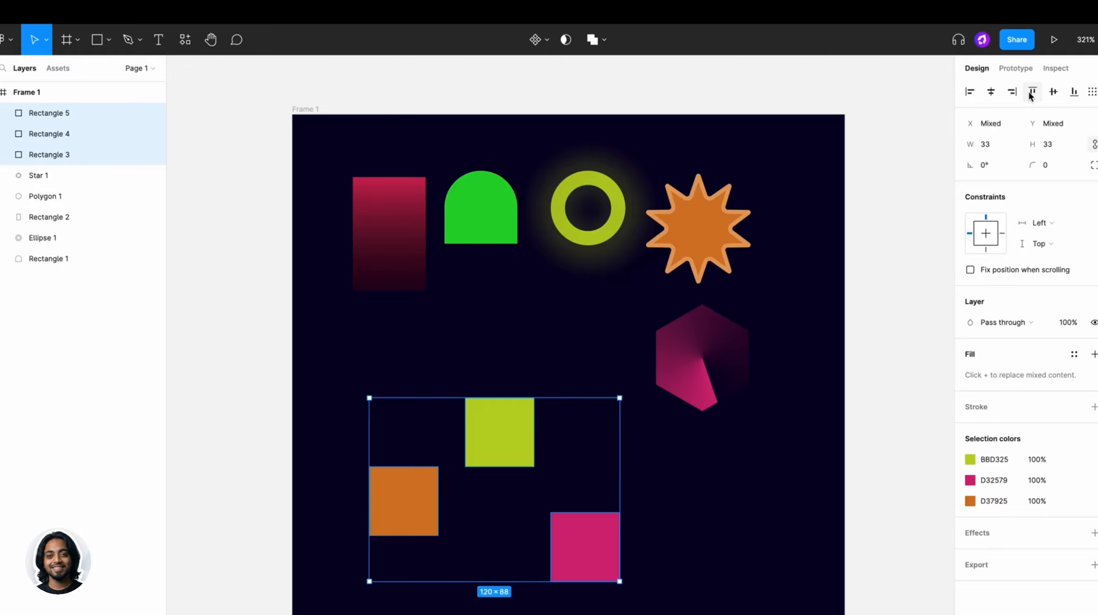
pyautogui.click(1058, 93)
pyautogui.hotkey('ctrl', 'z')
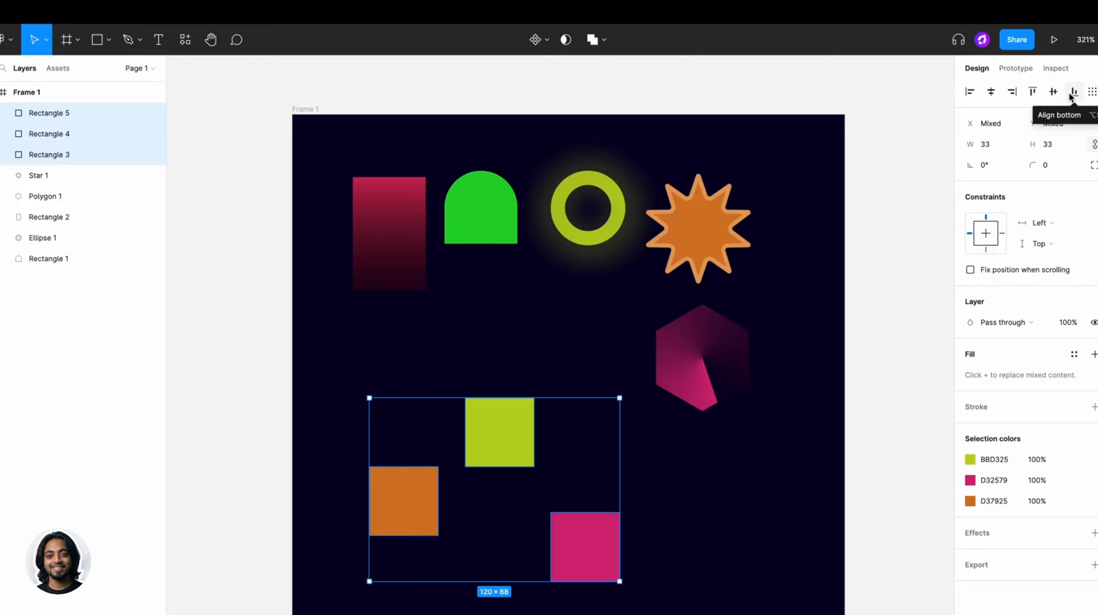
pyautogui.click(1072, 93)
pyautogui.hotkey('ctrl', 'z')
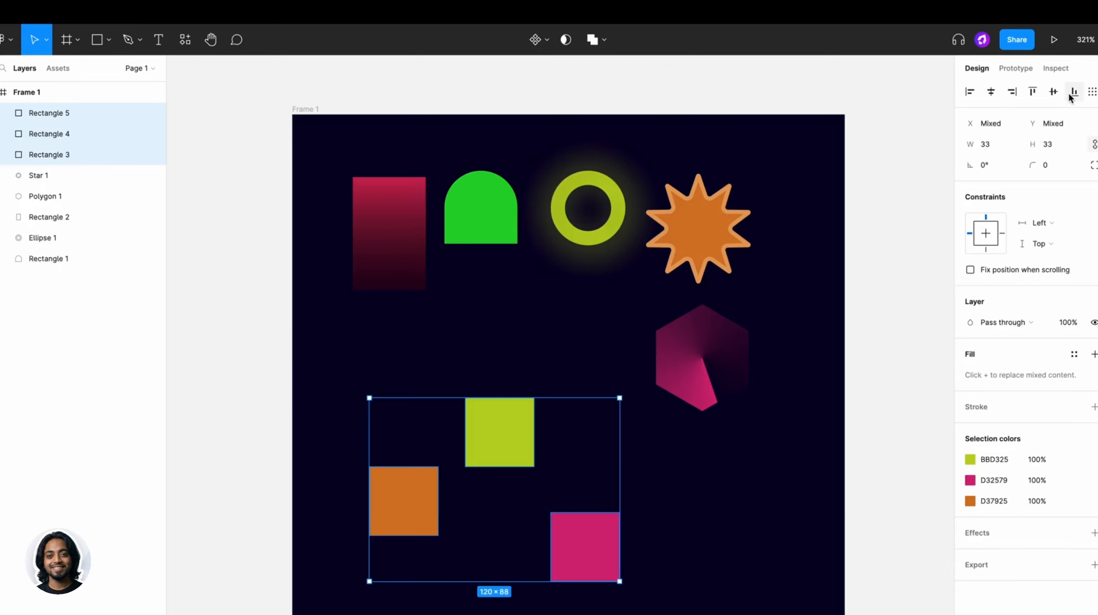
# Align the three selected squares by their vertical centers.
pyautogui.click(1054, 91)
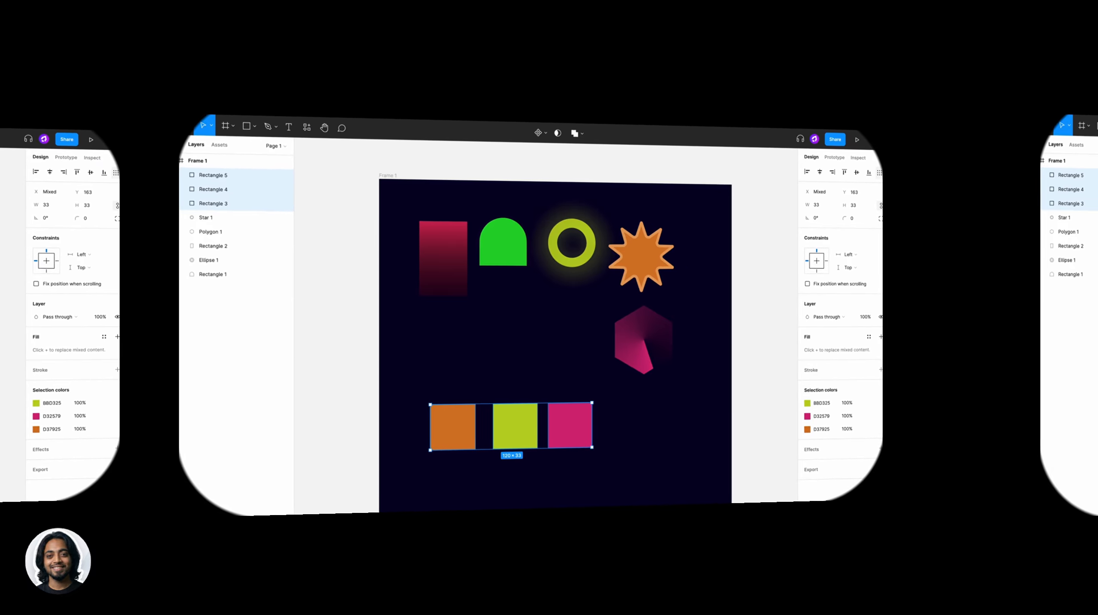
# Distribute the three selected squares horizontally and set the spacing between them to 9.
pyautogui.click(1080, 178)
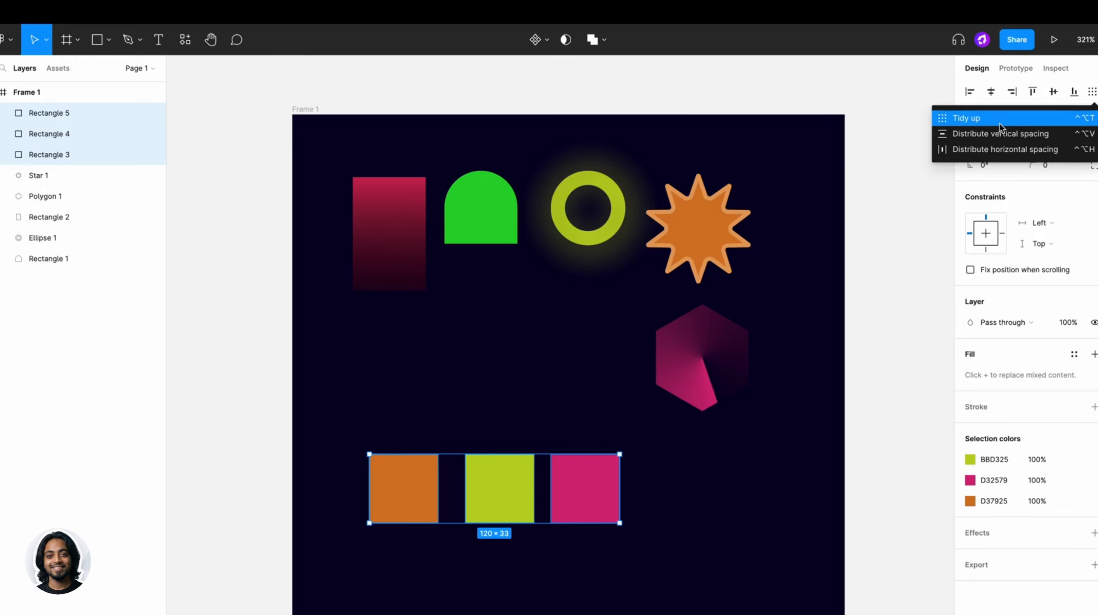
pyautogui.press('Escape')
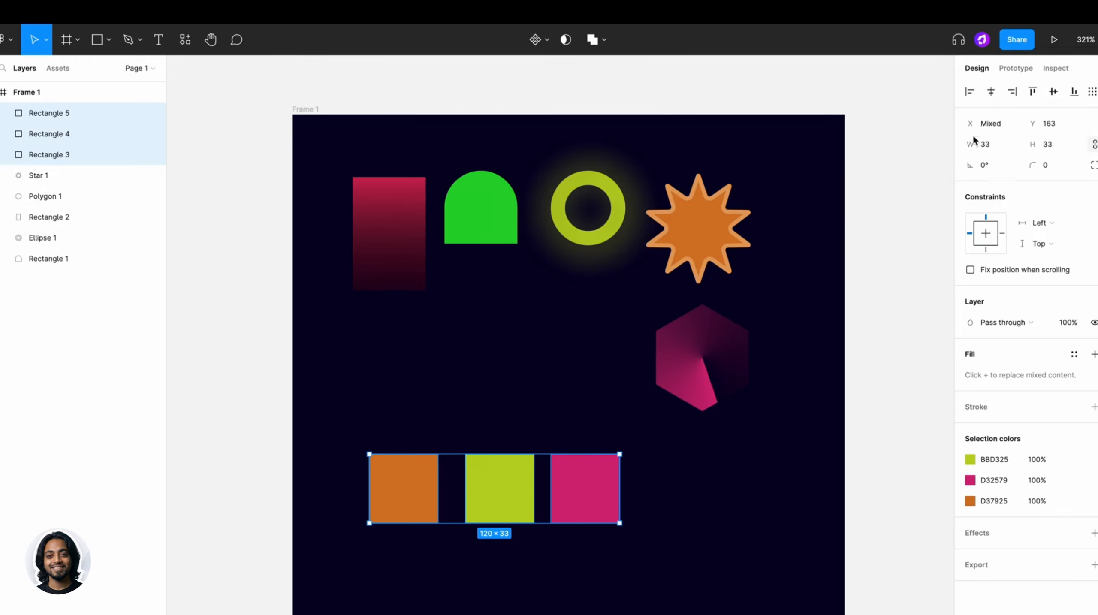
pyautogui.click(1089, 95)
pyautogui.click(1029, 137)
pyautogui.click(1092, 91)
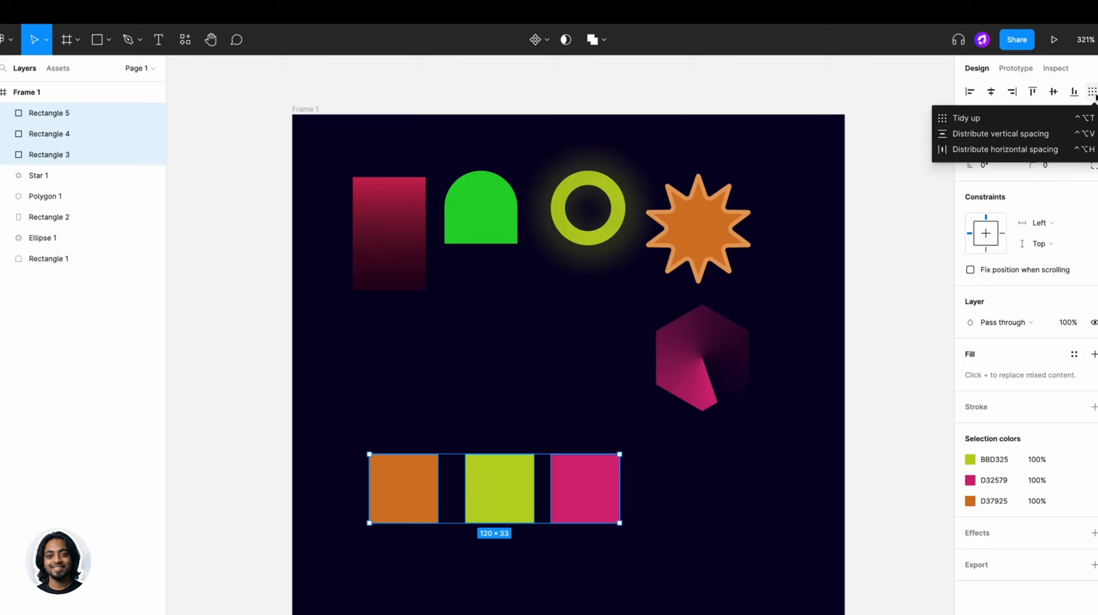
pyautogui.click(1042, 151)
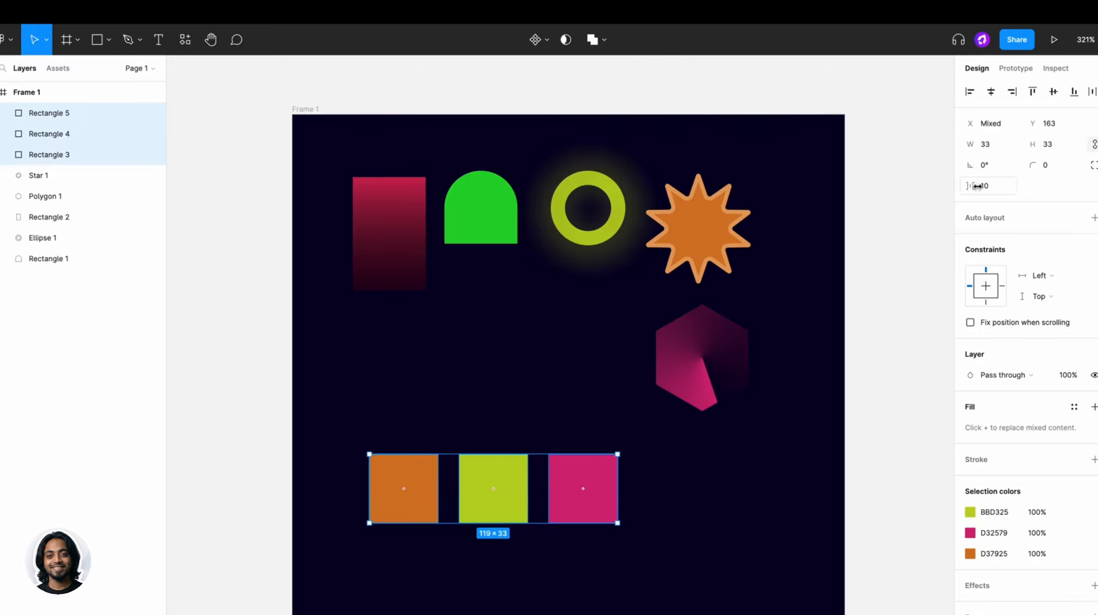
pyautogui.moveTo(982, 191)
pyautogui.mouseDown()
pyautogui.moveTo(1009, 189)
pyautogui.moveTo(967, 193)
pyautogui.moveTo(1008, 191)
pyautogui.moveTo(977, 196)
pyautogui.mouseUp()
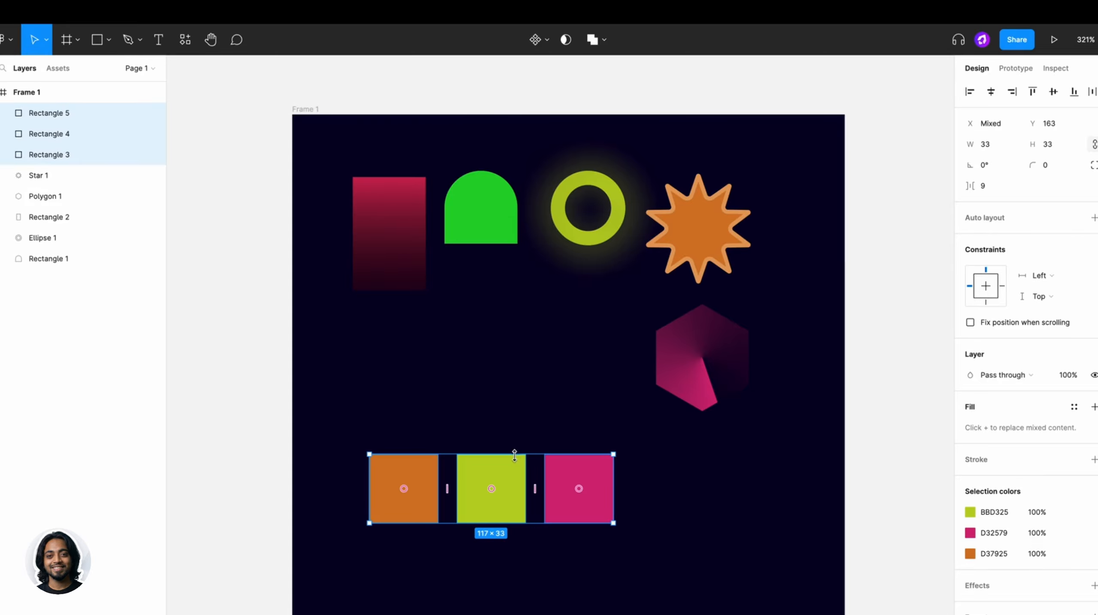
# Group the orange, yellow-green and pink squares.
pyautogui.rightClick(498, 478)
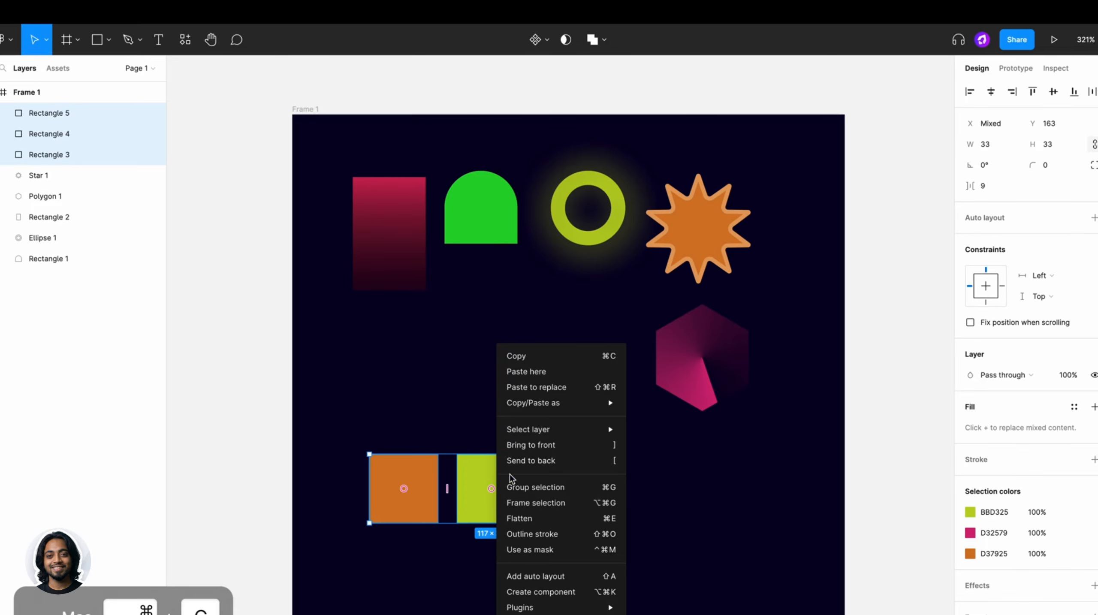
pyautogui.click(540, 486)
pyautogui.click(644, 479)
pyautogui.click(606, 474)
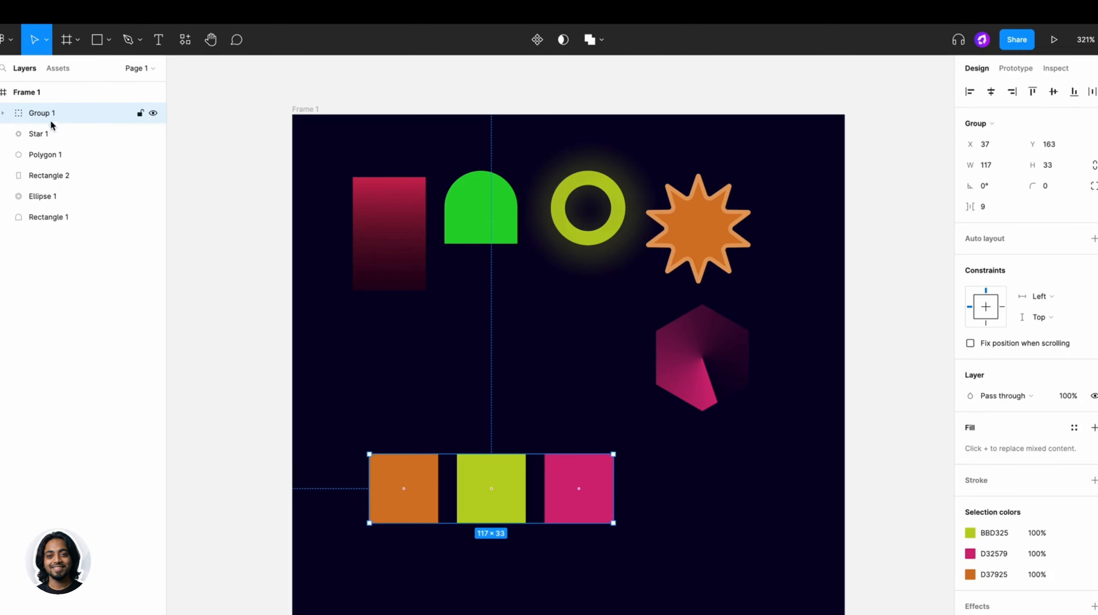
# Rename the green arch layer as Shape 1, the ring as Shape 2 and the gradient rectangle as Shape 3.
pyautogui.doubleClick(40, 216)
pyautogui.write('Shape 1')
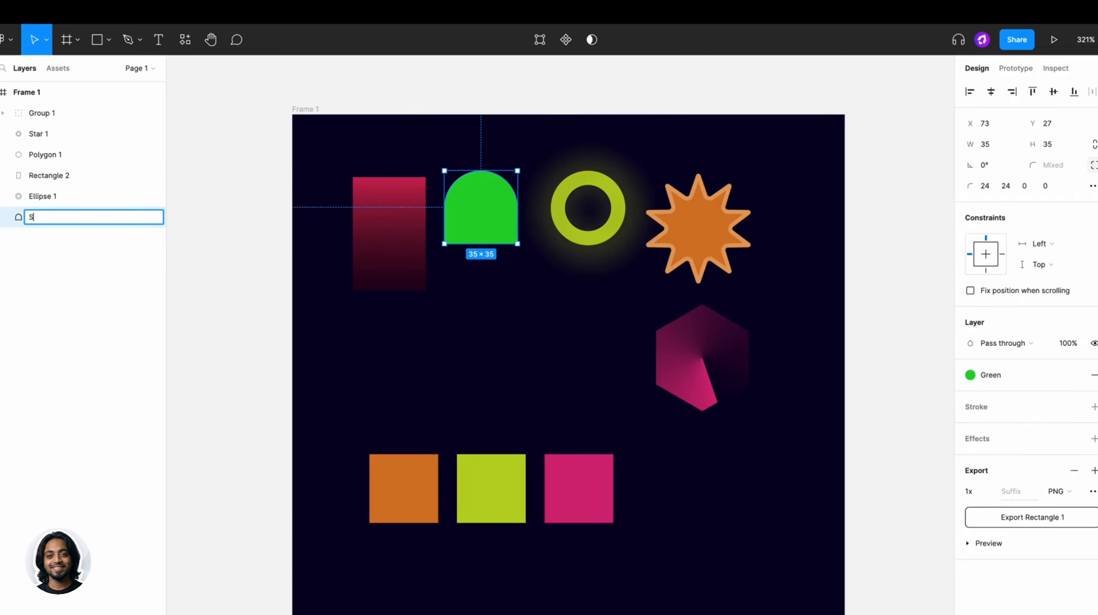
pyautogui.doubleClick(42, 196)
pyautogui.write('Shape 2')
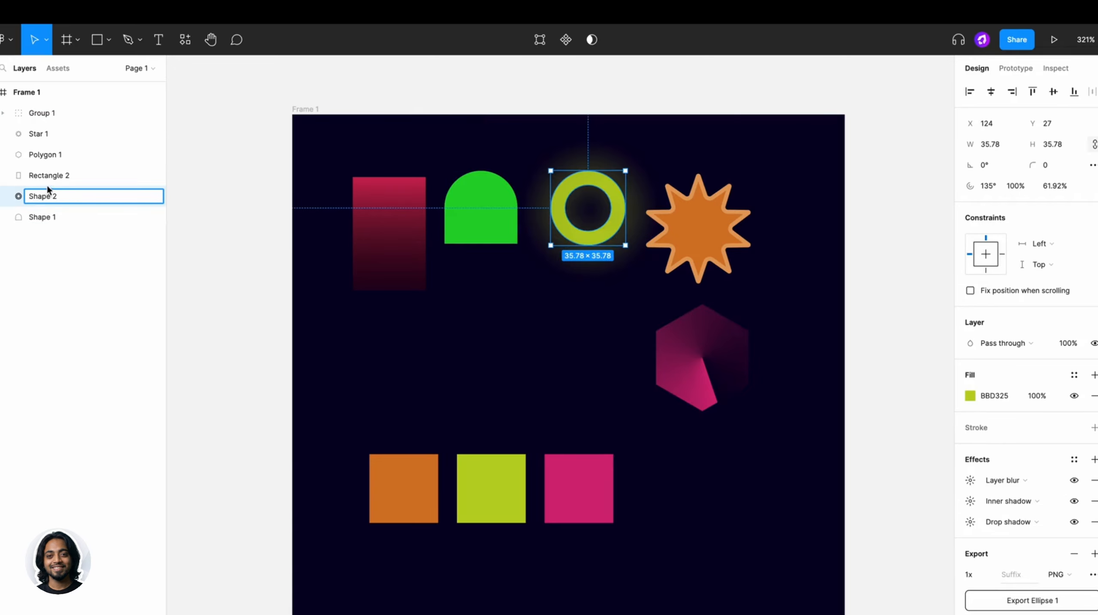
pyautogui.doubleClick(48, 175)
pyautogui.write('Shape 3')
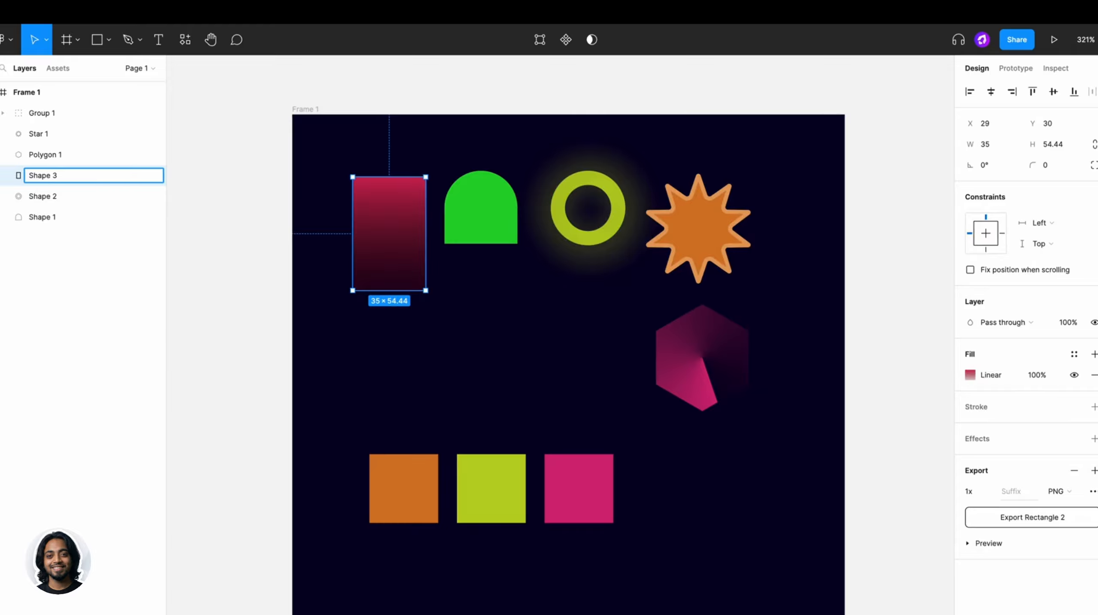
# Rename the hexagon layer as Shape 4 and the star layer as Shape 5.
pyautogui.doubleClick(45, 154)
pyautogui.write('Shape 4')
pyautogui.doubleClick(47, 133)
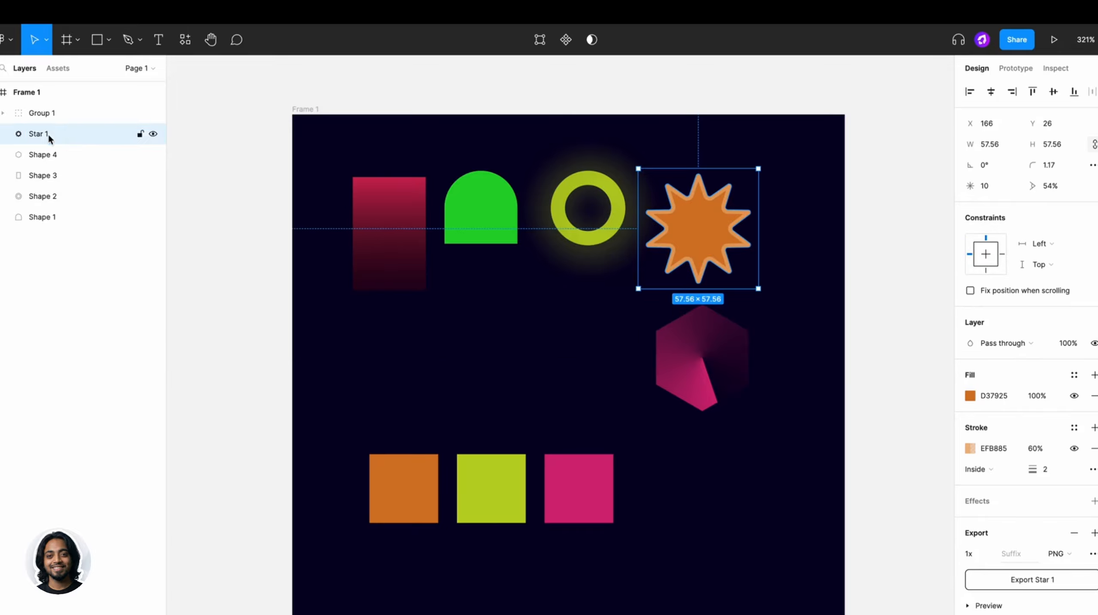
pyautogui.write('Shape 5')
# Rename the group of squares as "Shapes 6,7,8" and check the layers it contains.
pyautogui.doubleClick(62, 114)
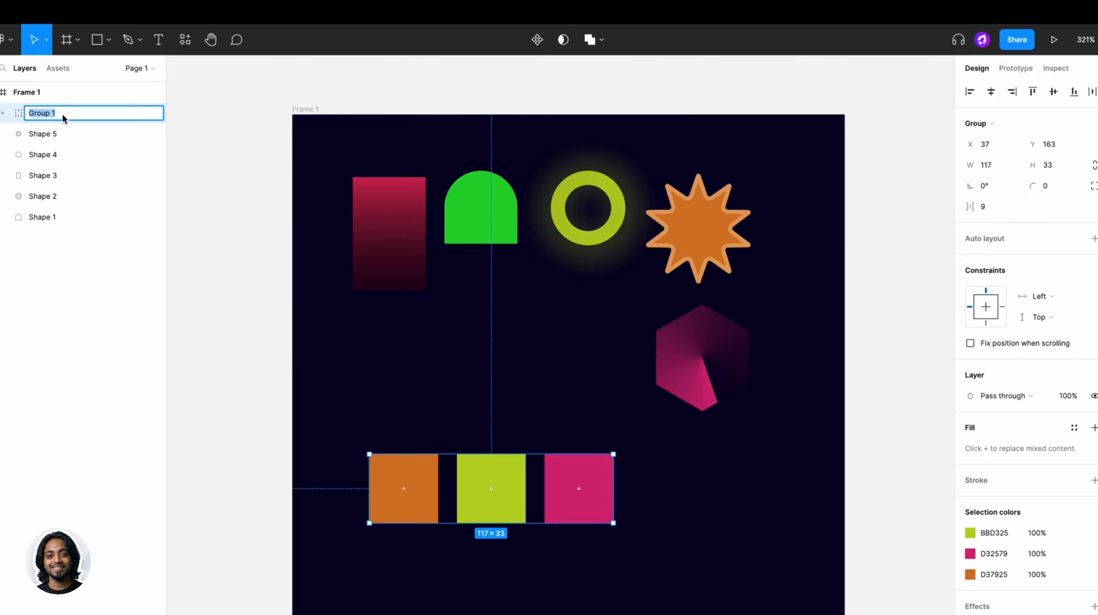
pyautogui.write('Shapes')
pyautogui.press('Return')
pyautogui.doubleClick(61, 113)
pyautogui.press('Left')
pyautogui.write('6,7,8')
pyautogui.press('Return')
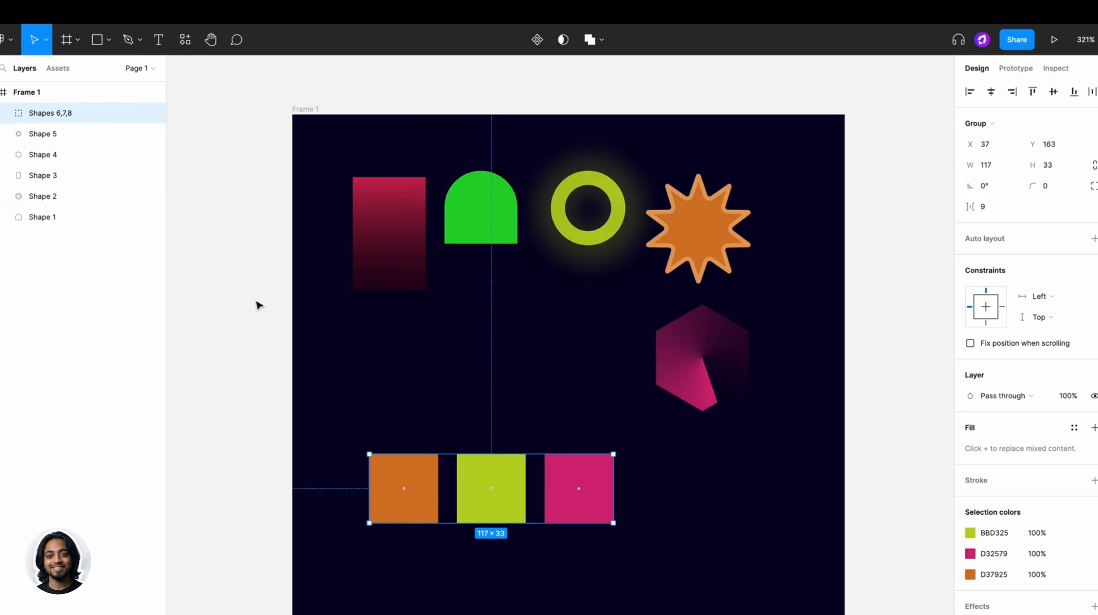
pyautogui.click(3, 113)
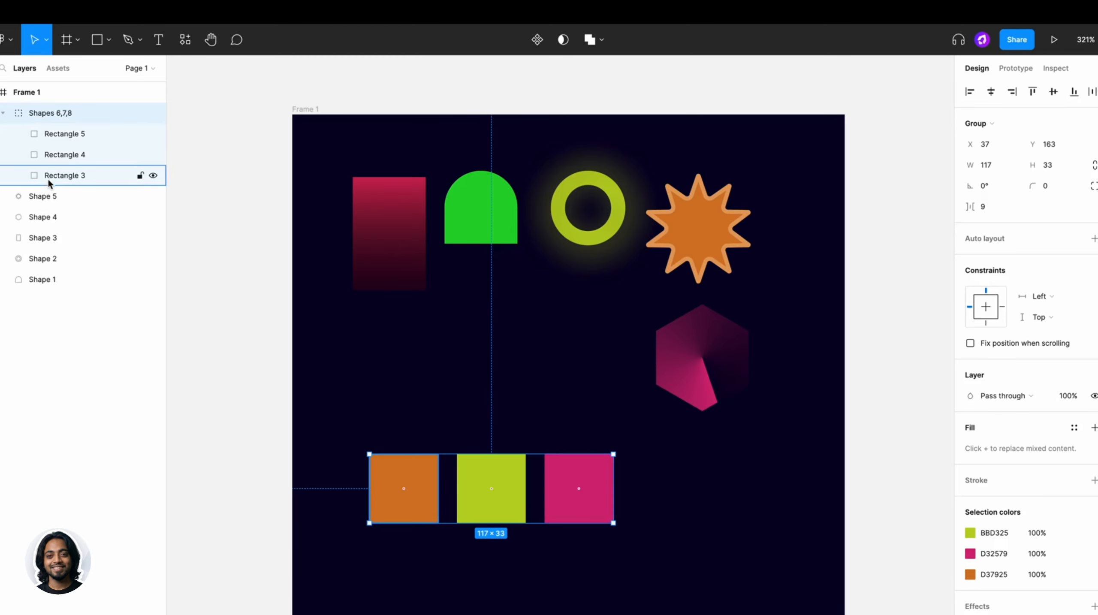
pyautogui.click(2, 113)
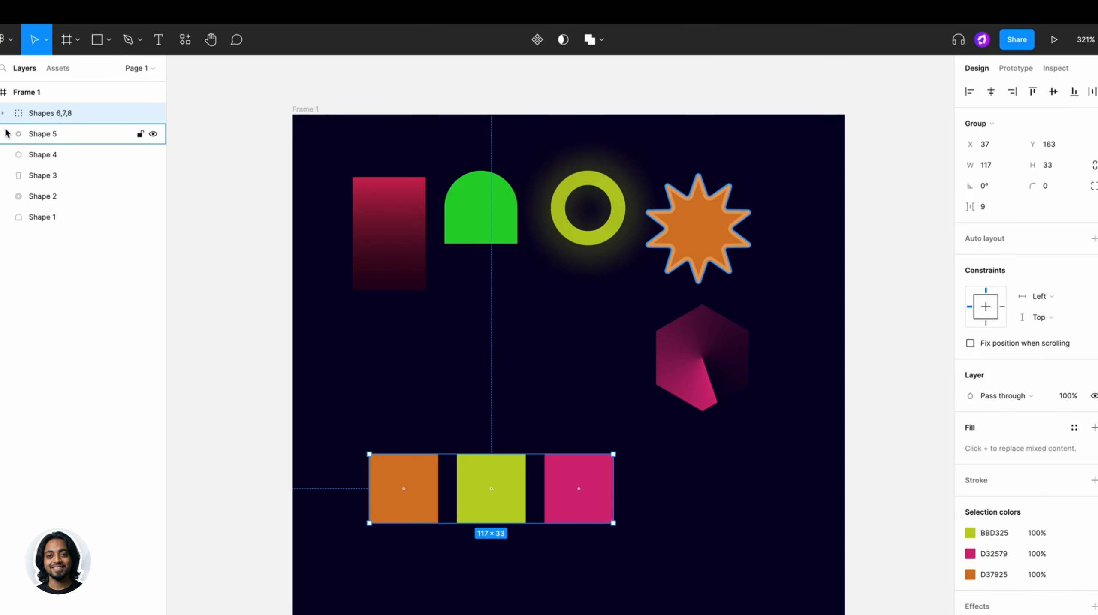
# Rename the frame as Canvas.
pyautogui.click(51, 93)
pyautogui.doubleClick(304, 109)
pyautogui.write('Canvas')
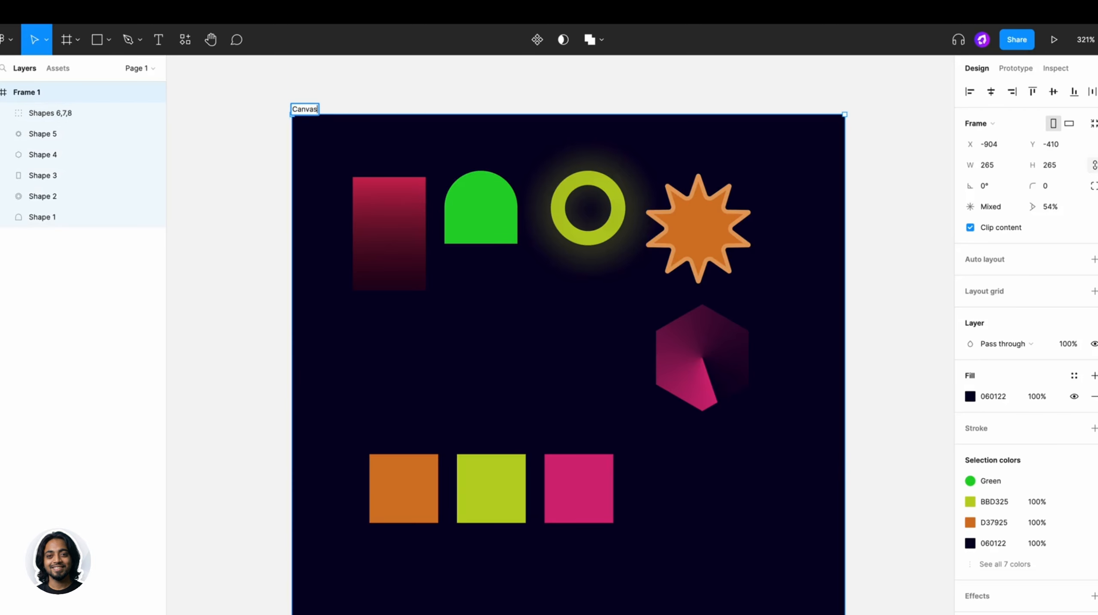
pyautogui.click(283, 139)
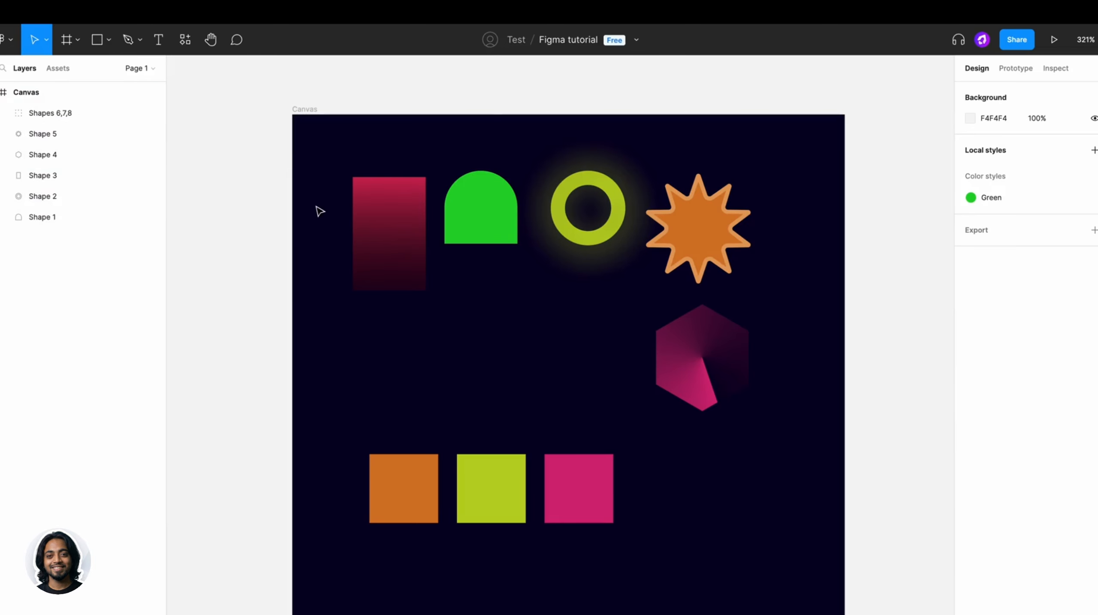
# Move the group of squares up, reorder it to pink, orange, yellow-green and widen the spacing to 12.
pyautogui.moveTo(426, 475); pyautogui.dragTo(423, 421)
pyautogui.moveTo(577, 420); pyautogui.dragTo(452, 419)
pyautogui.click(534, 456)
pyautogui.click(530, 450)
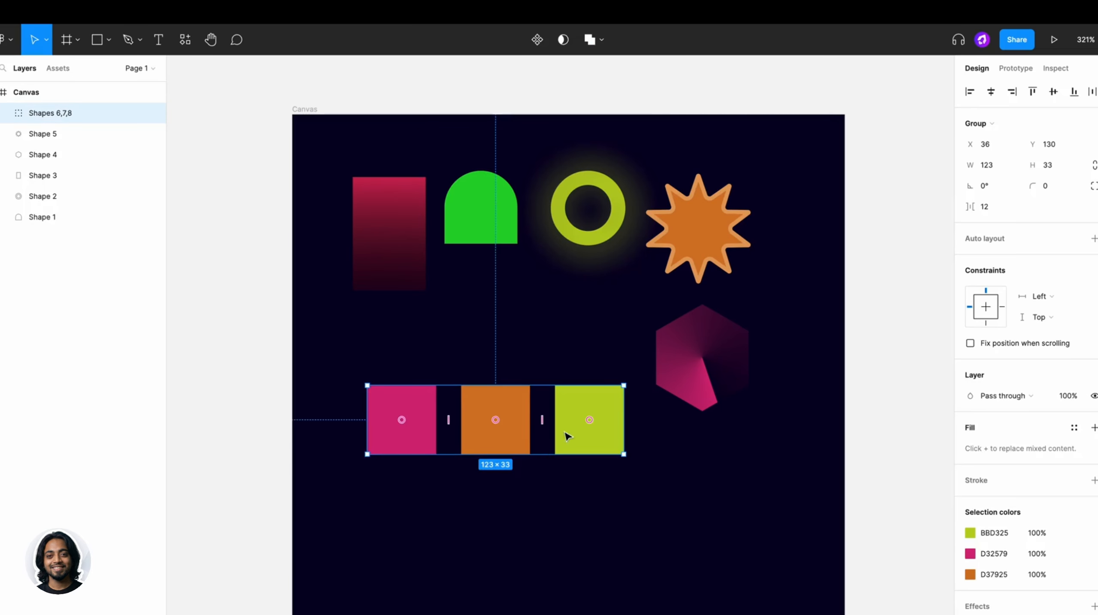
# Try grouping the hexagon together with the group of squares.
pyautogui.keyDown('shift'); pyautogui.click(663, 392); pyautogui.keyUp('shift')
pyautogui.rightClick(663, 392)
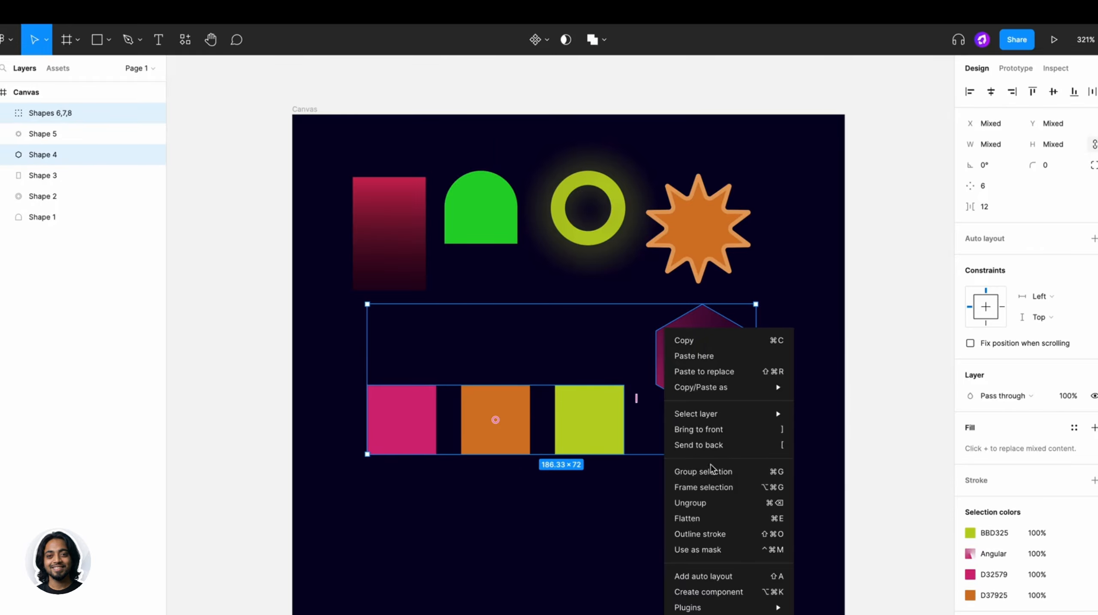
pyautogui.click(762, 473)
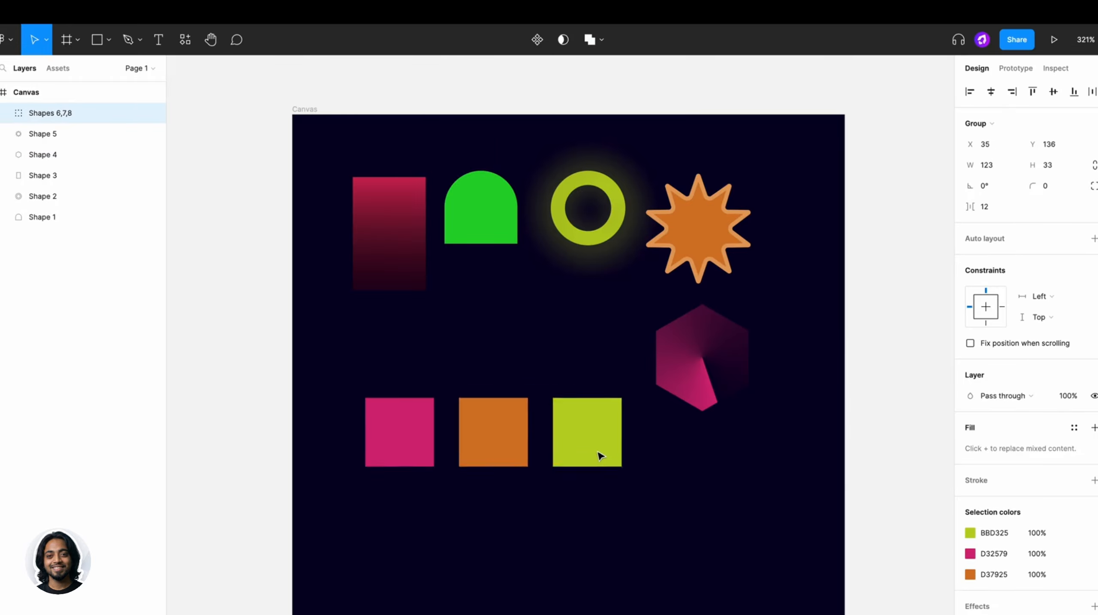
# Move the group of squares to the frame's lower middle, at about X 72, Y 168, and ungroup it.
pyautogui.moveTo(600, 456); pyautogui.dragTo(670, 509)
pyautogui.rightClick(671, 509)
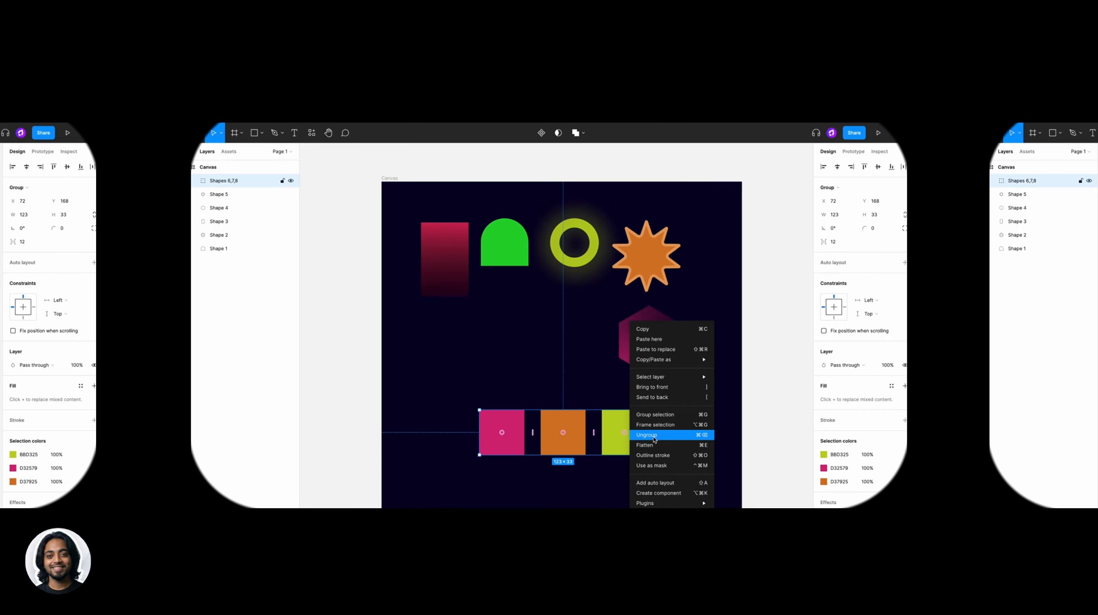
pyautogui.click(692, 509)
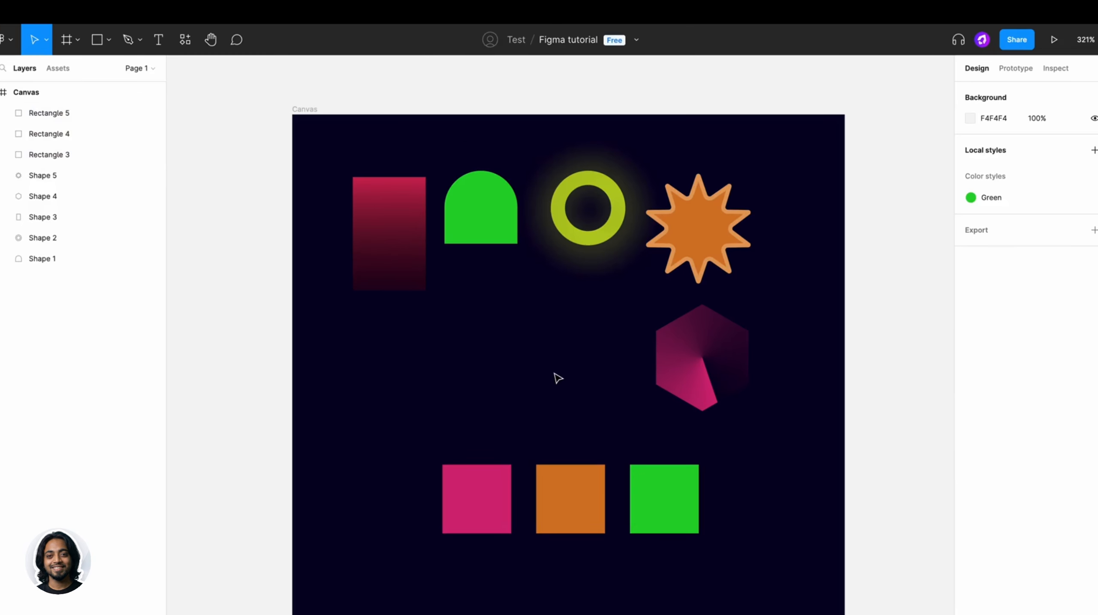
# Select the pink, orange and green squares and round them into circles with a corner radius of 16.
pyautogui.moveTo(772, 483); pyautogui.dragTo(513, 461)
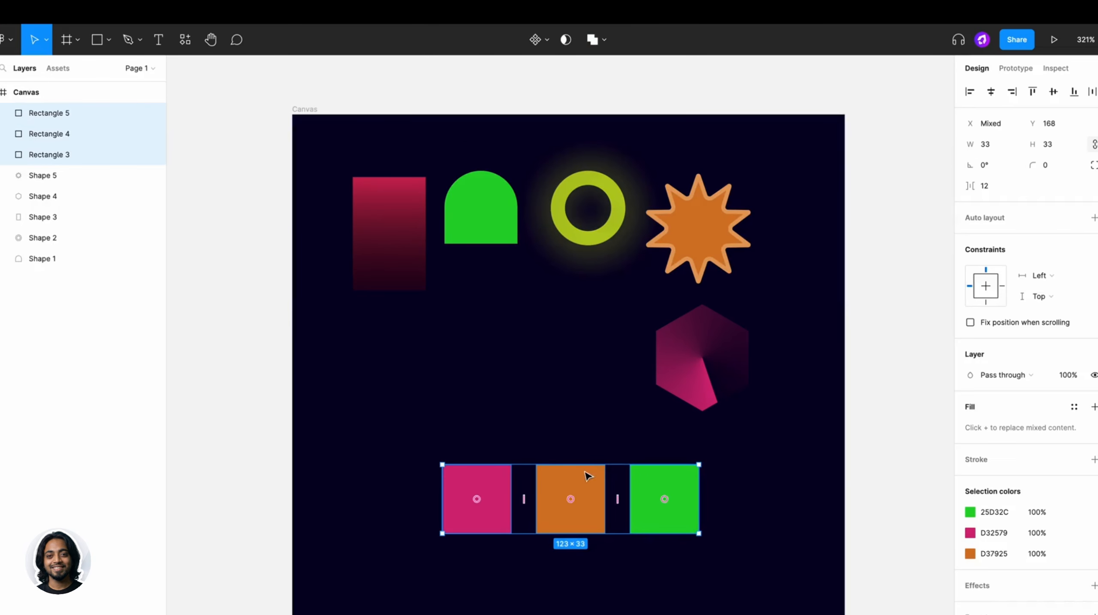
pyautogui.moveTo(1032, 165); pyautogui.dragTo(126, 194)
pyautogui.press('ctrl+super+f')
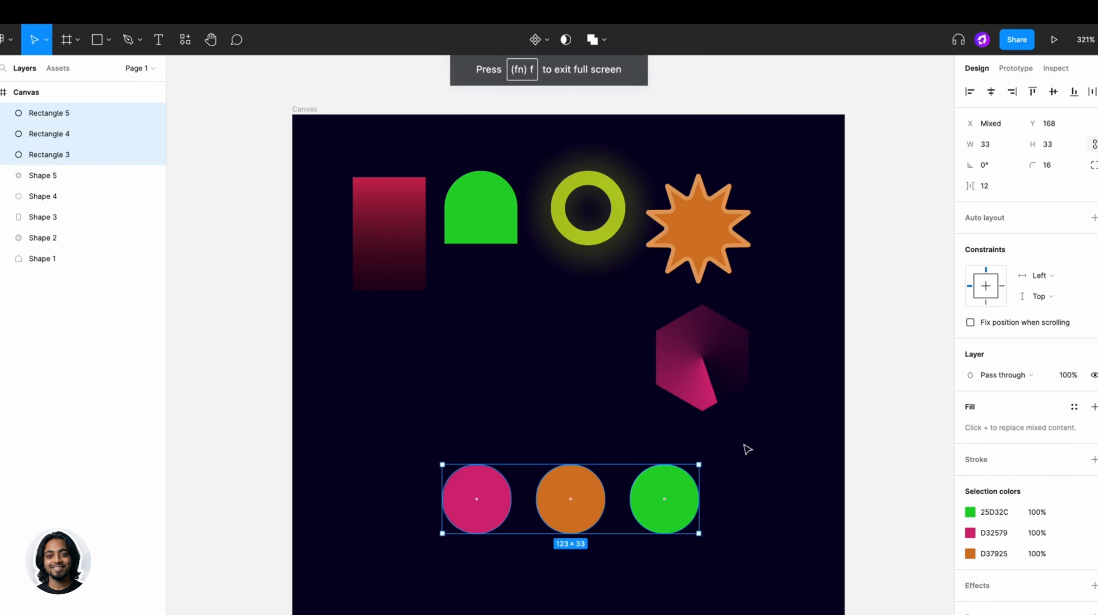
# Scale the orange circle down to 22 × 22 and the green circle to 13 × 13.
pyautogui.click(589, 502)
pyautogui.press('k')
pyautogui.moveTo(606, 504); pyautogui.dragTo(582, 500)
pyautogui.click(685, 501)
pyautogui.moveTo(696, 500); pyautogui.dragTo(632, 505)
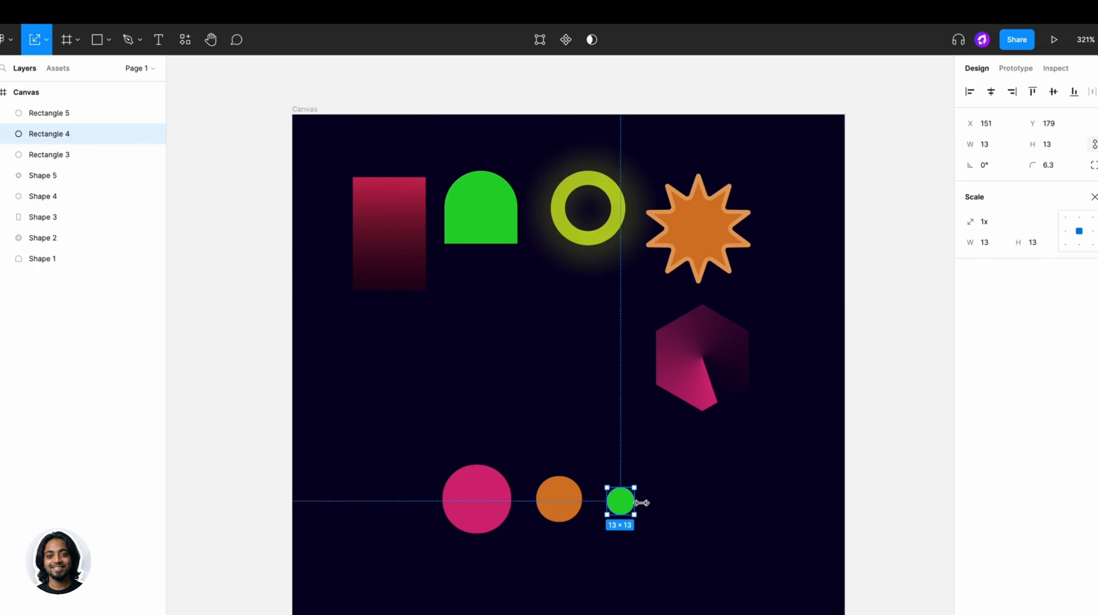
pyautogui.press('Escape')
# Rename the pink circle layer as Shape 6, the green one as Shape 7 and the orange one as Shape 8.
pyautogui.doubleClick(39, 113)
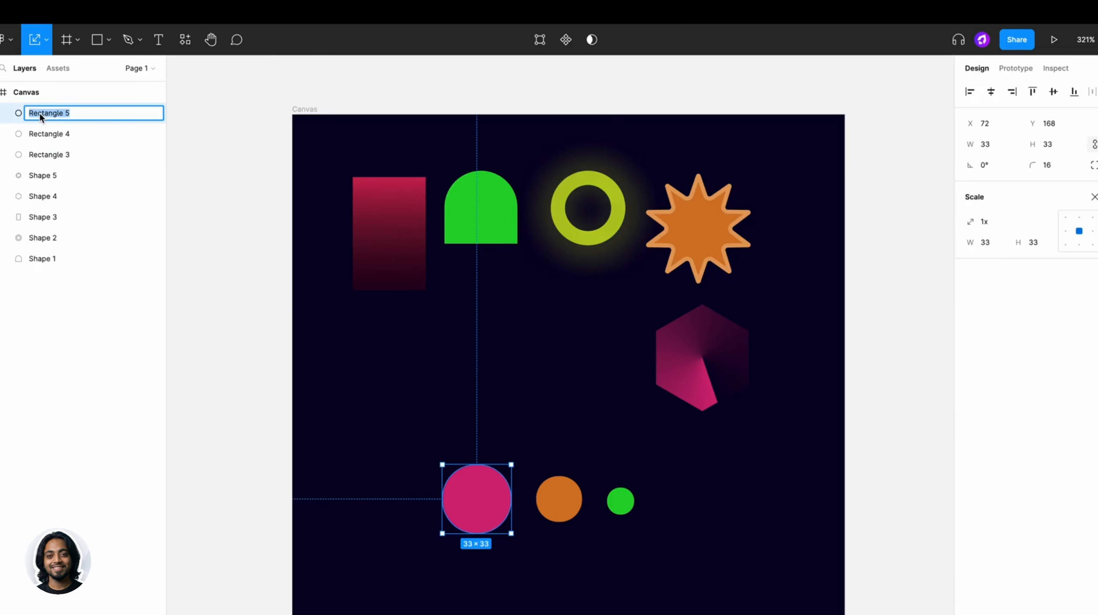
pyautogui.write('Shape 6')
pyautogui.doubleClick(53, 133)
pyautogui.write('Sha')
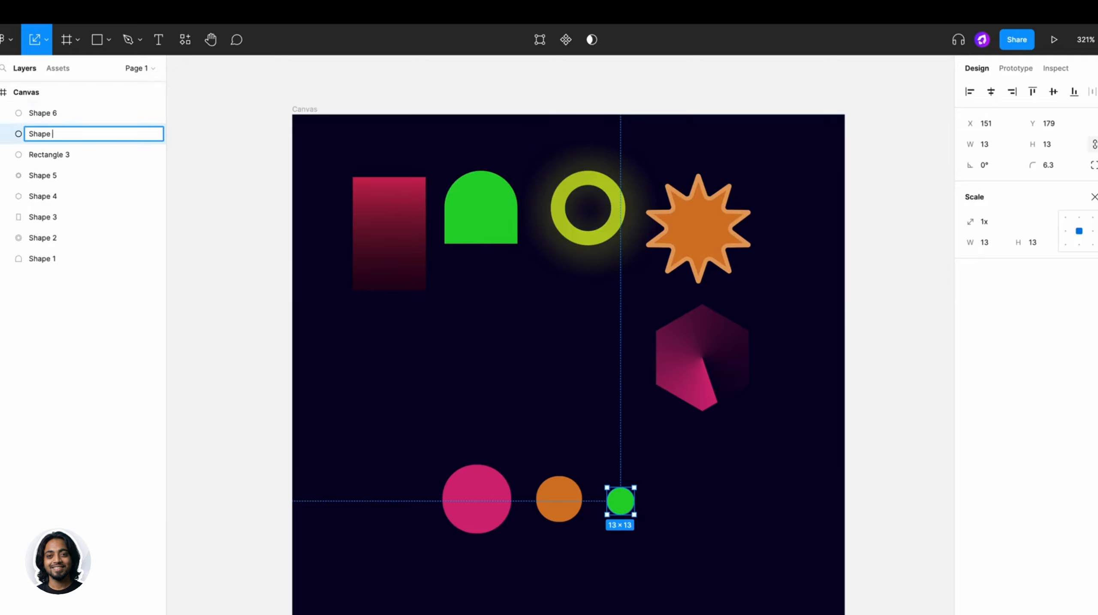
pyautogui.doubleClick(63, 155)
pyautogui.write('S')
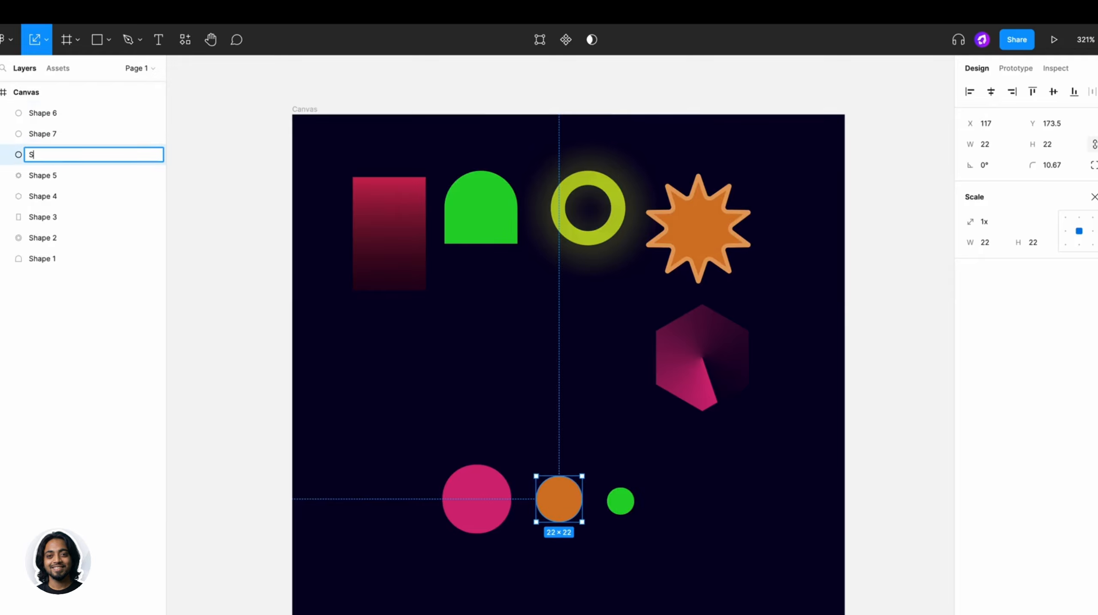
pyautogui.write('hape 8')
pyautogui.press('Return')
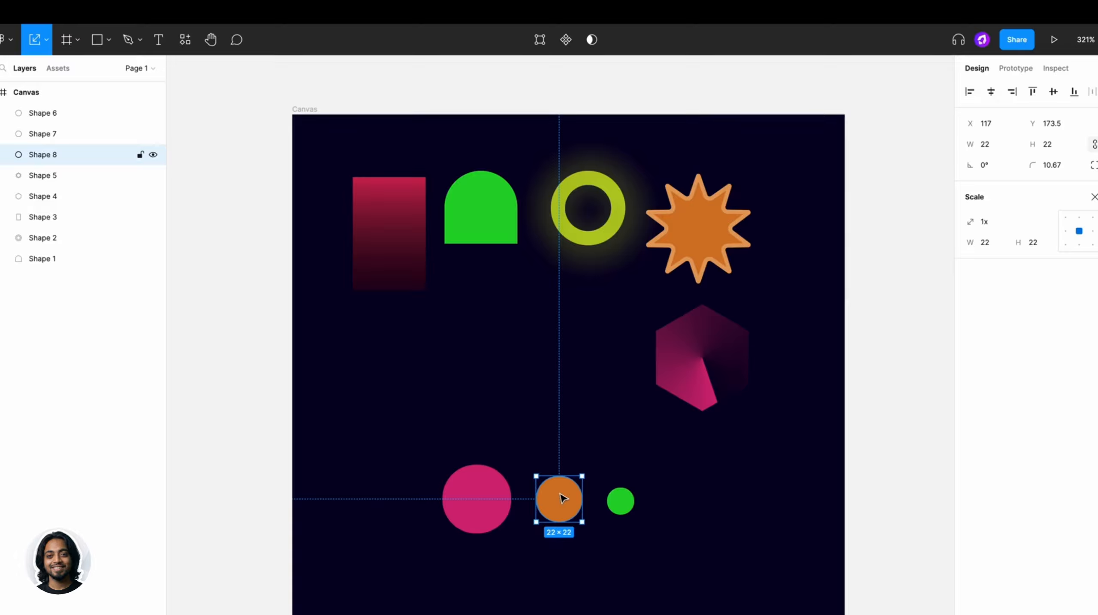
# Move the orange and green circles onto the pink one and order the layers Shape 7, Shape 8, Shape 6 from the front.
pyautogui.moveTo(562, 498); pyautogui.dragTo(495, 498)
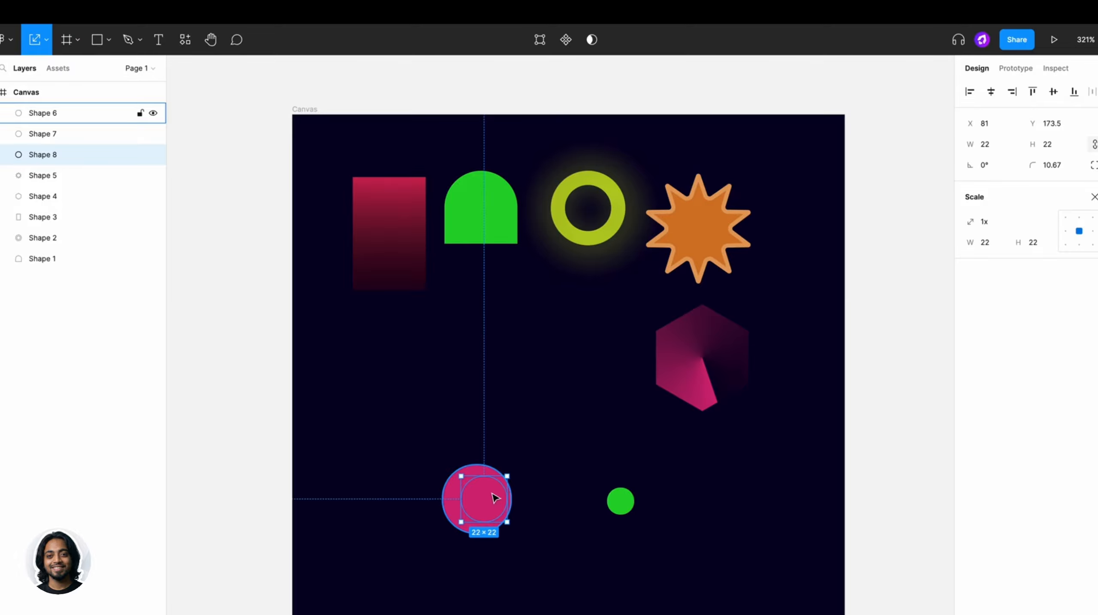
pyautogui.moveTo(620, 502); pyautogui.dragTo(482, 502)
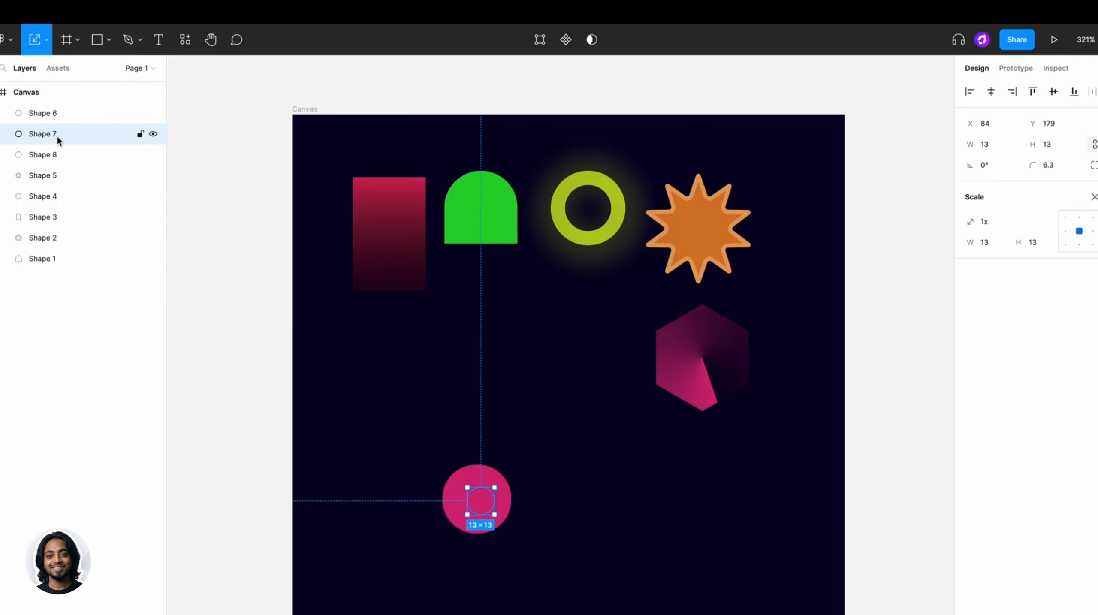
pyautogui.moveTo(58, 140); pyautogui.dragTo(53, 113)
pyautogui.click(55, 155)
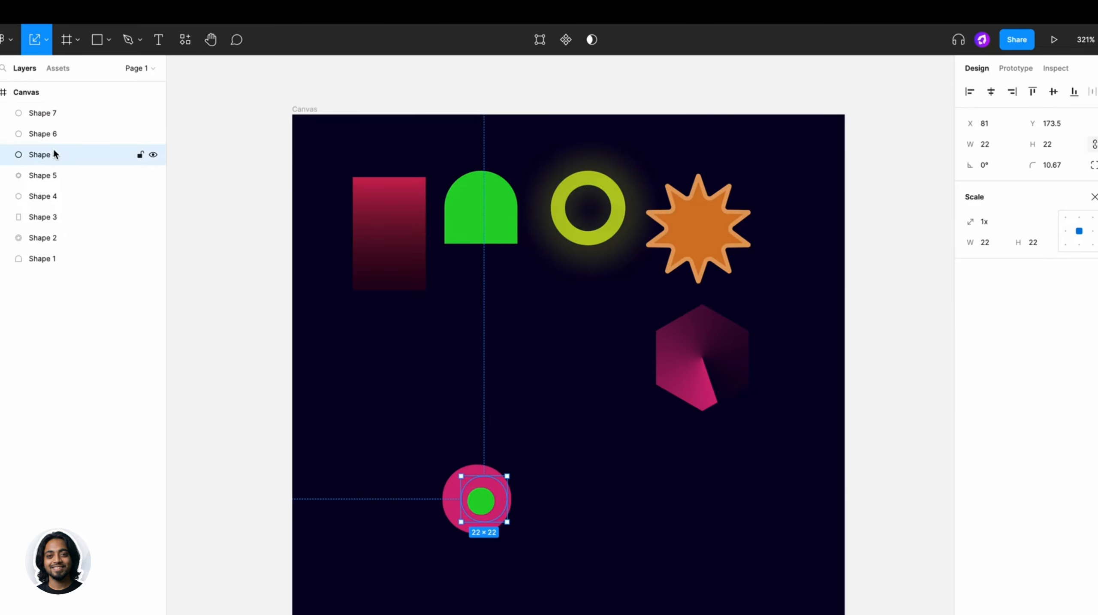
pyautogui.moveTo(54, 155); pyautogui.dragTo(54, 113)
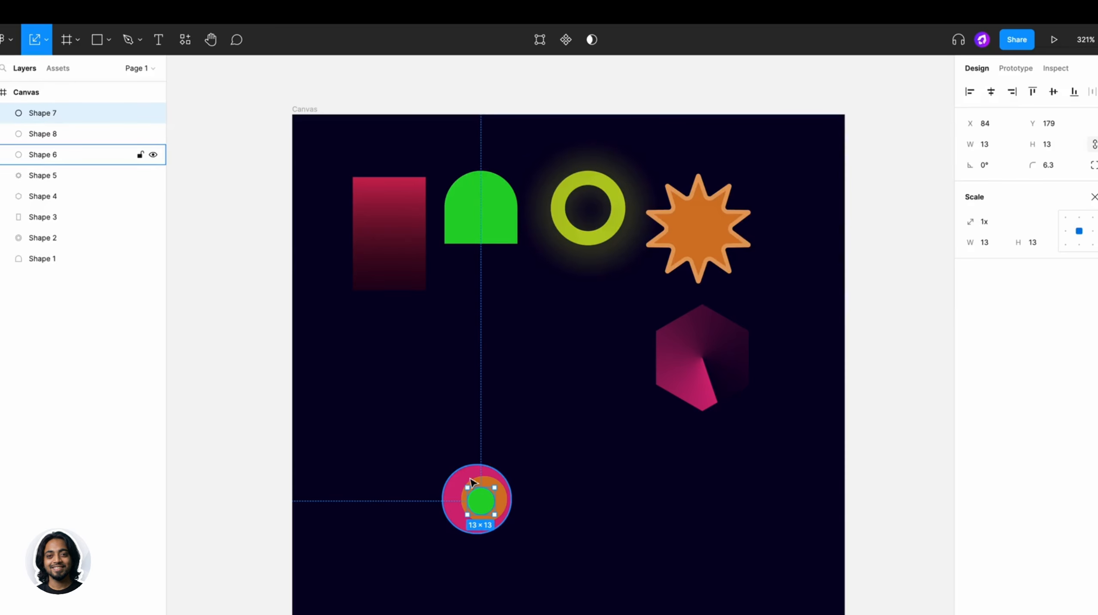
# Bring the pink circle to the front and send it backward two levels, behind the green and orange circles.
pyautogui.rightClick(481, 501)
pyautogui.click(461, 491)
pyautogui.rightClick(461, 491)
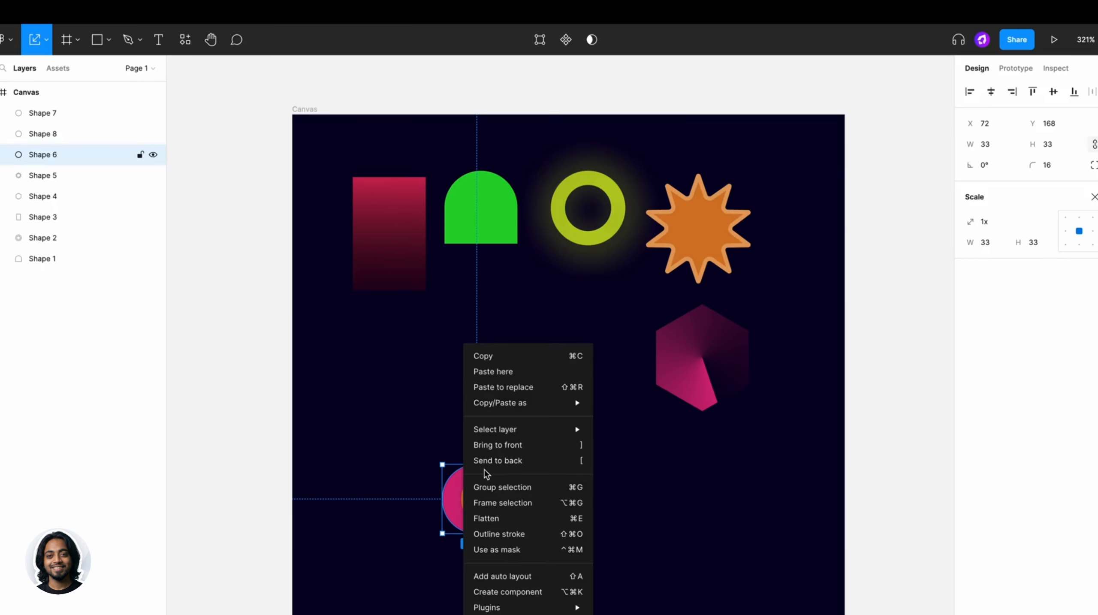
pyautogui.click(500, 446)
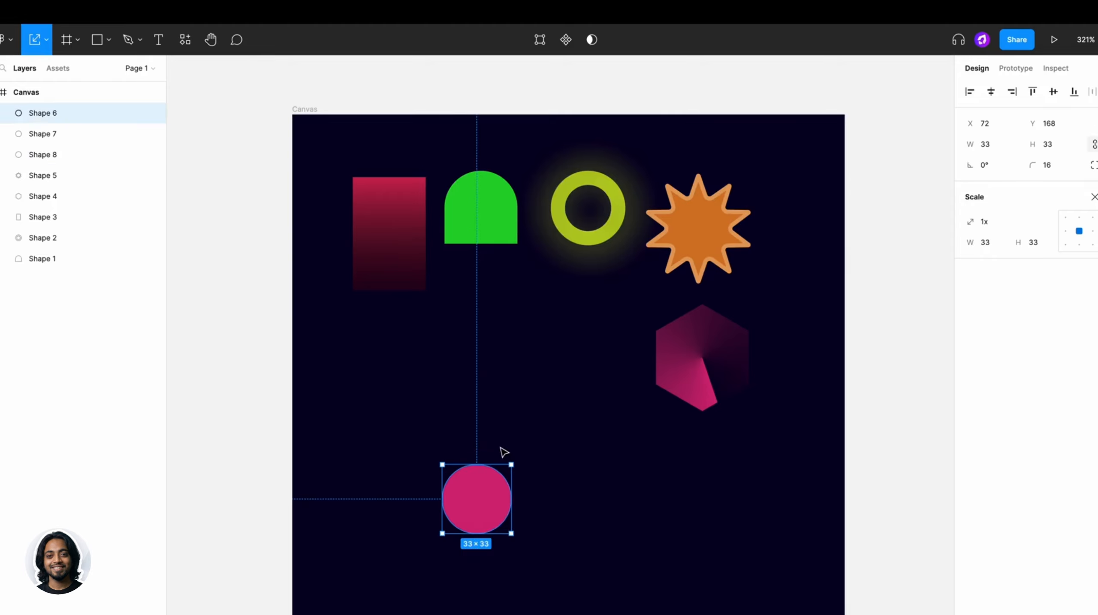
pyautogui.hotkey('ctrl', '[')
pyautogui.hotkey('ctrl', '[')
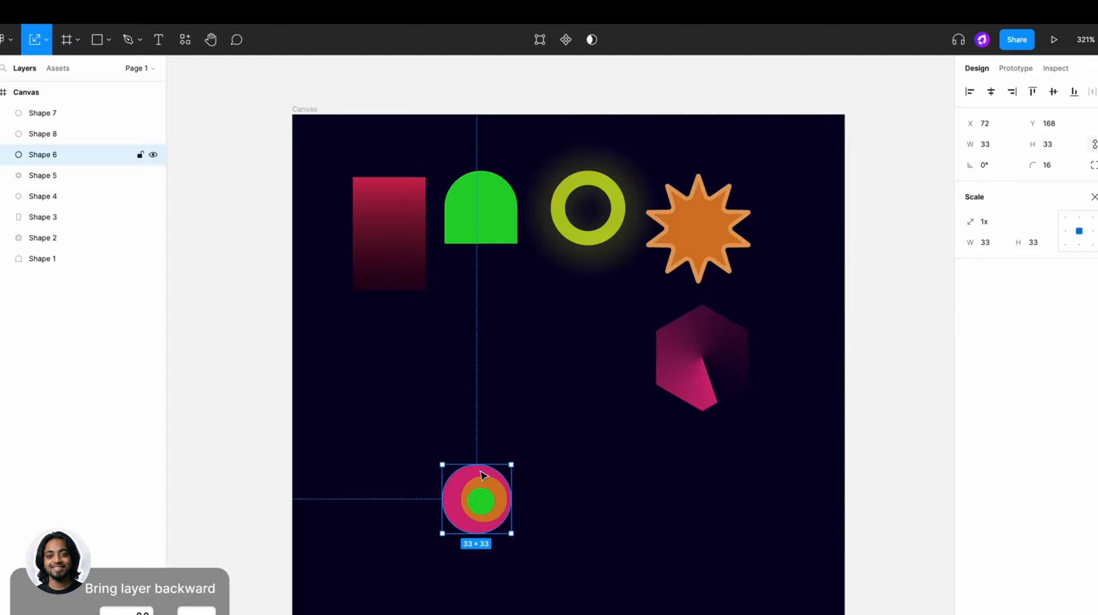